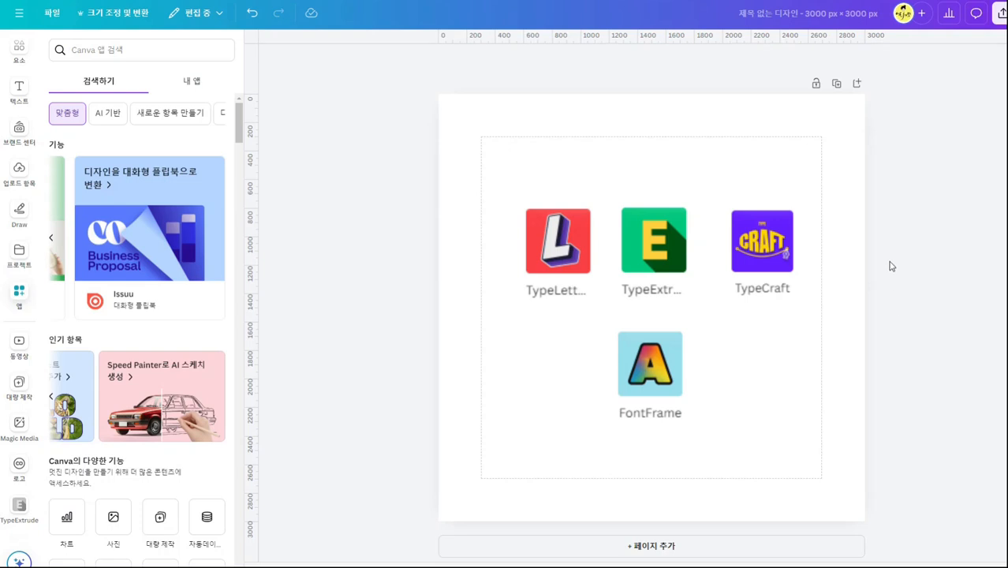
# Add a blank second page to the design and open the TypeExtrude app by searching the apps for "type".
pyautogui.click(857, 83)
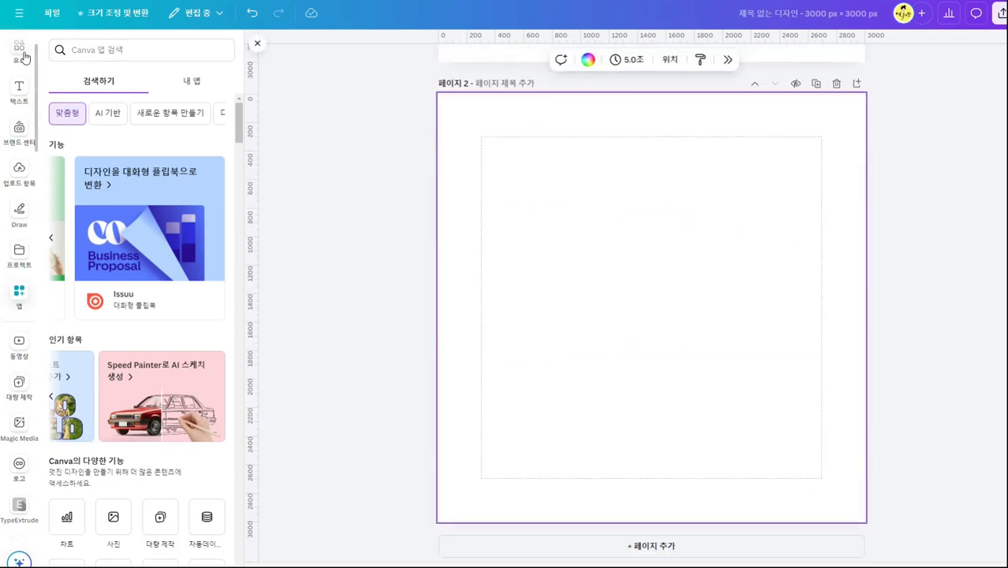
pyautogui.click(18, 294)
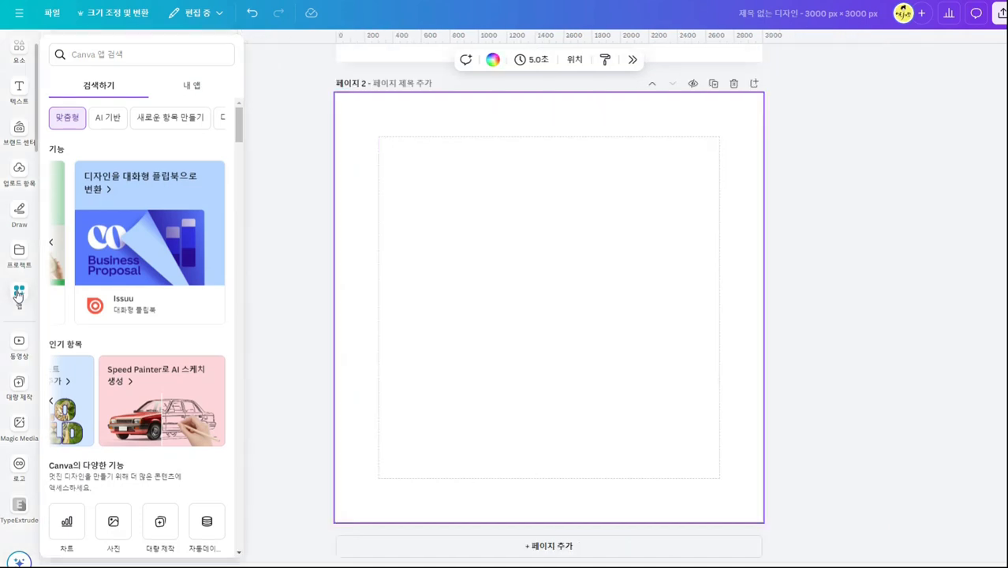
pyautogui.click(87, 52)
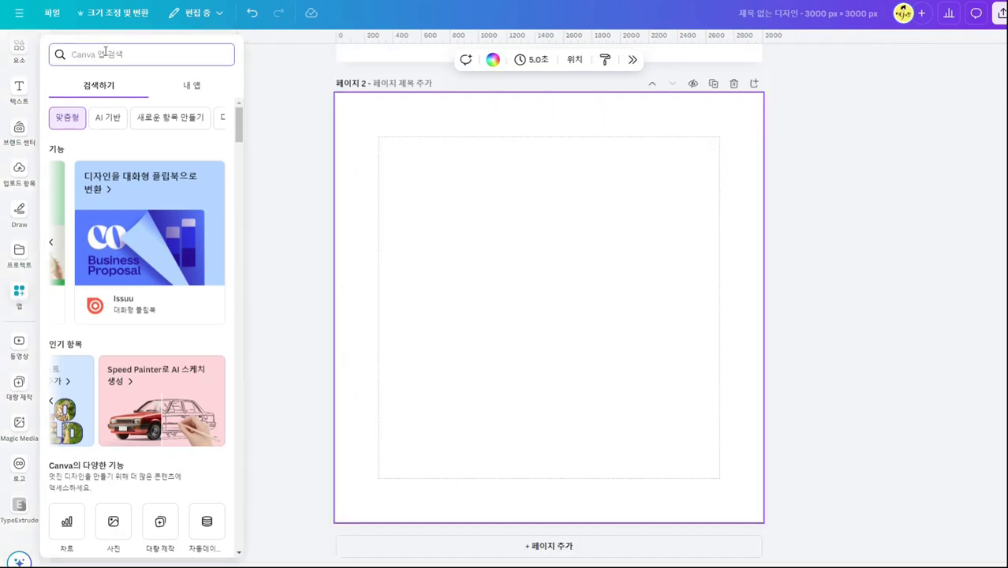
pyautogui.write('typ')
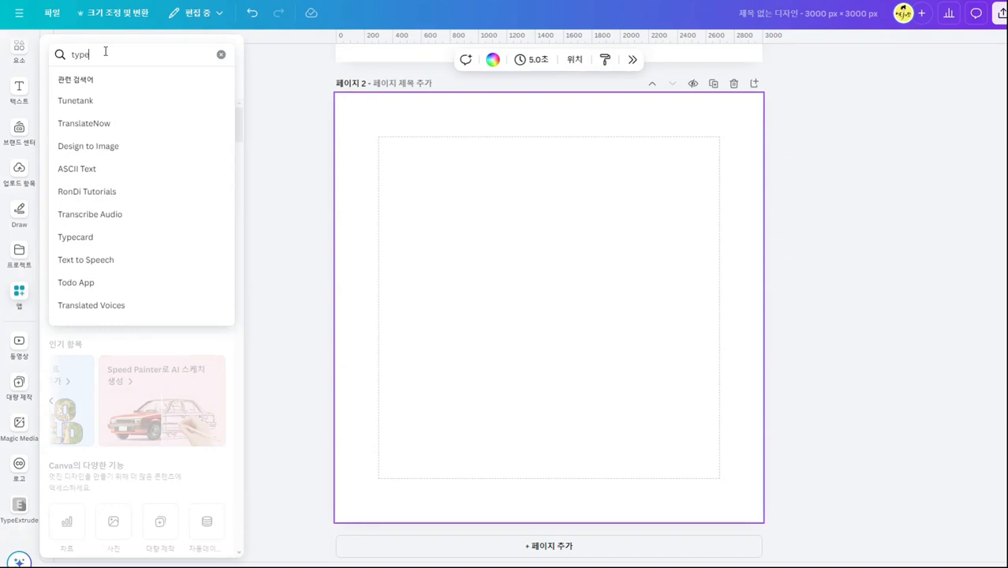
pyautogui.write('e')
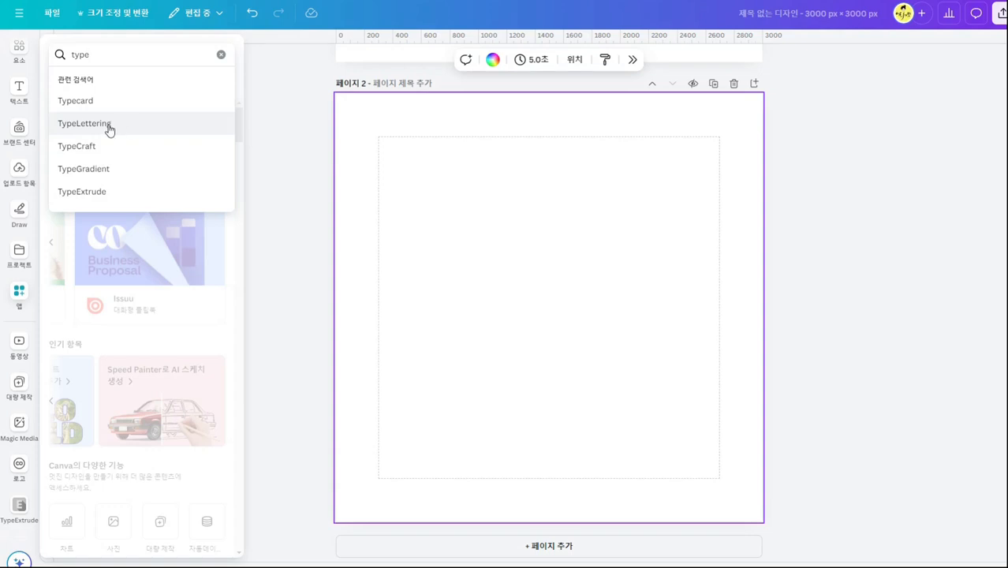
pyautogui.click(140, 197)
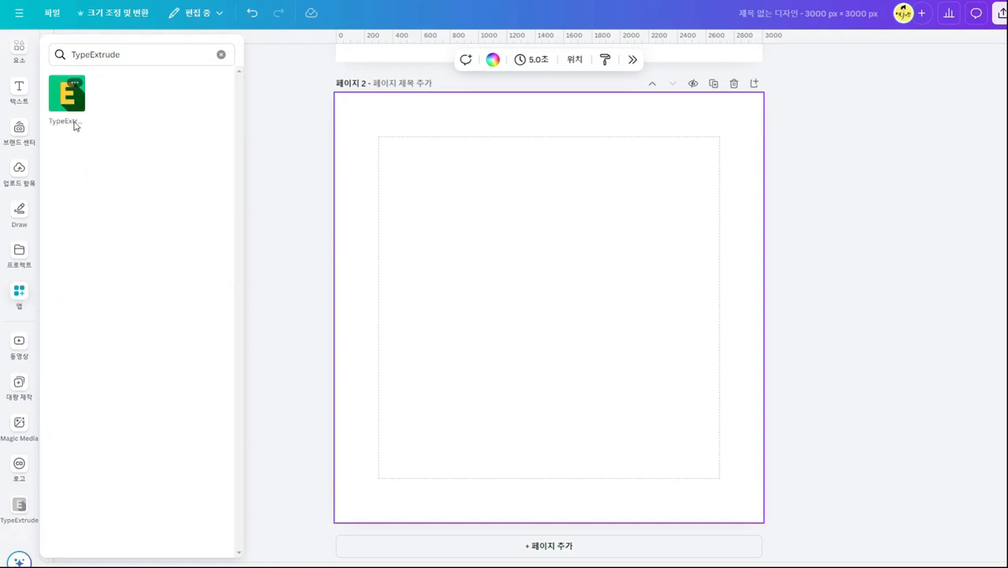
pyautogui.click(77, 111)
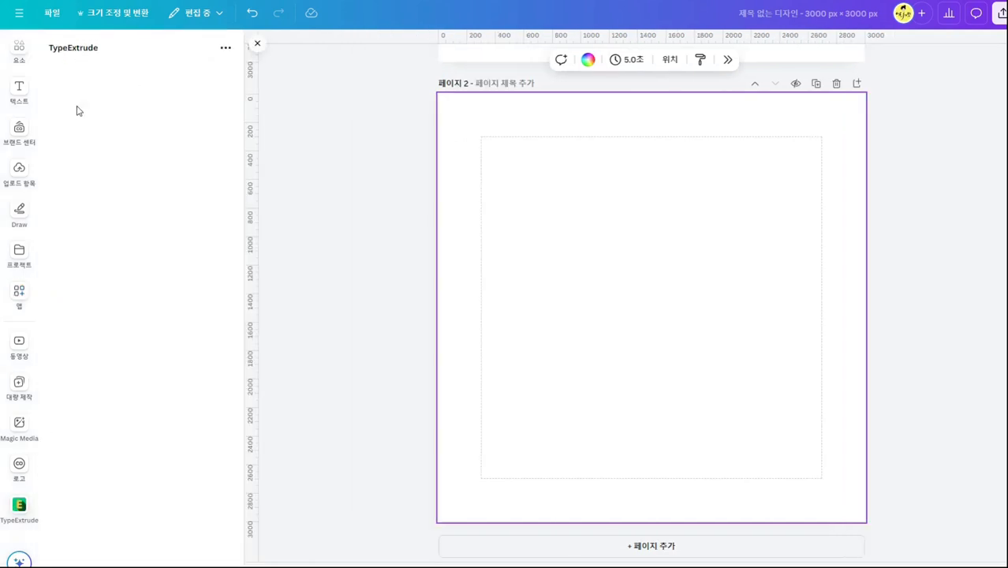
# Replace the TypeExtrude main text with "HELLO" and "SUMMER" on two lines.
pyautogui.scroll(-4, 157, 430)
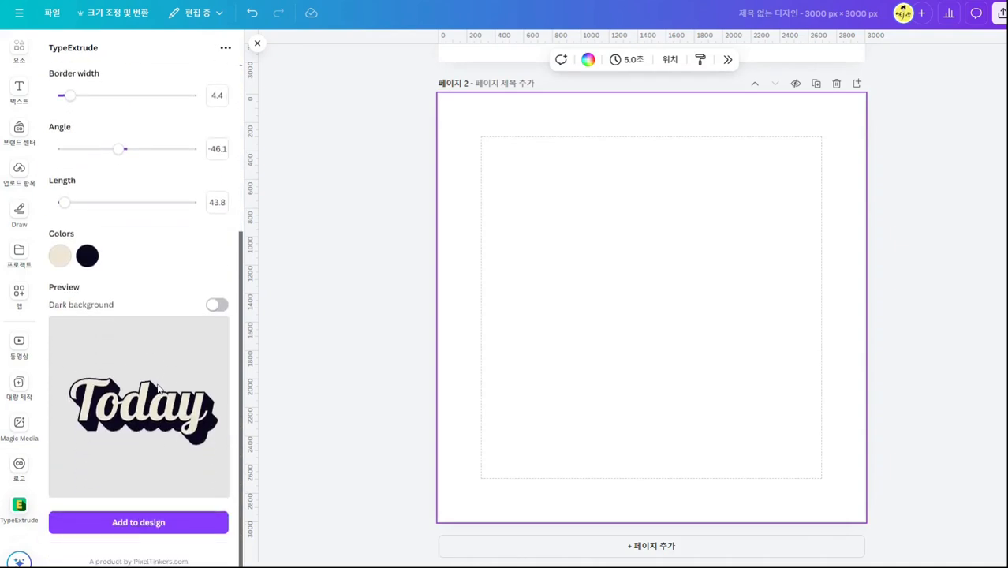
pyautogui.scroll(4, 153, 391)
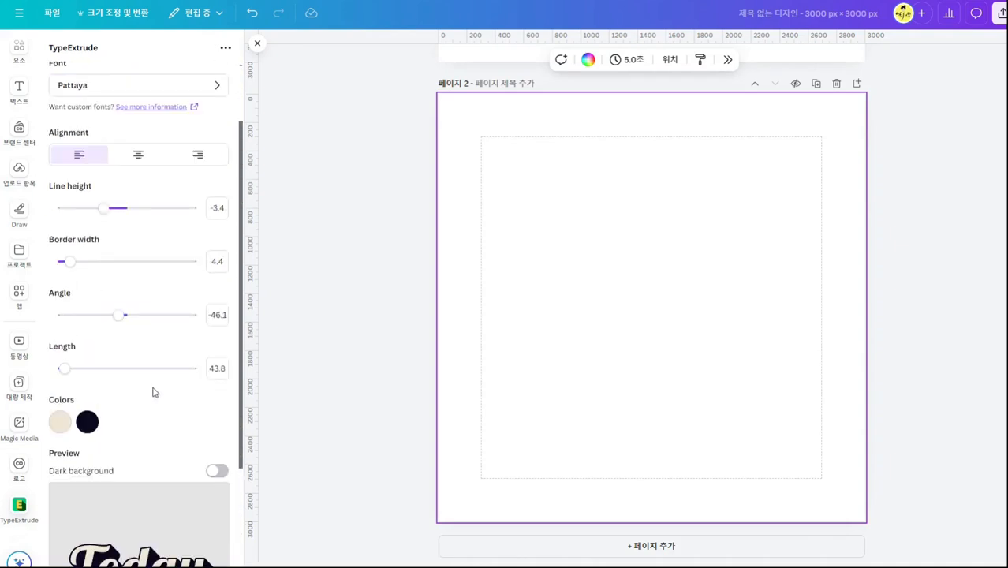
pyautogui.moveTo(89, 106); pyautogui.dragTo(61, 100)
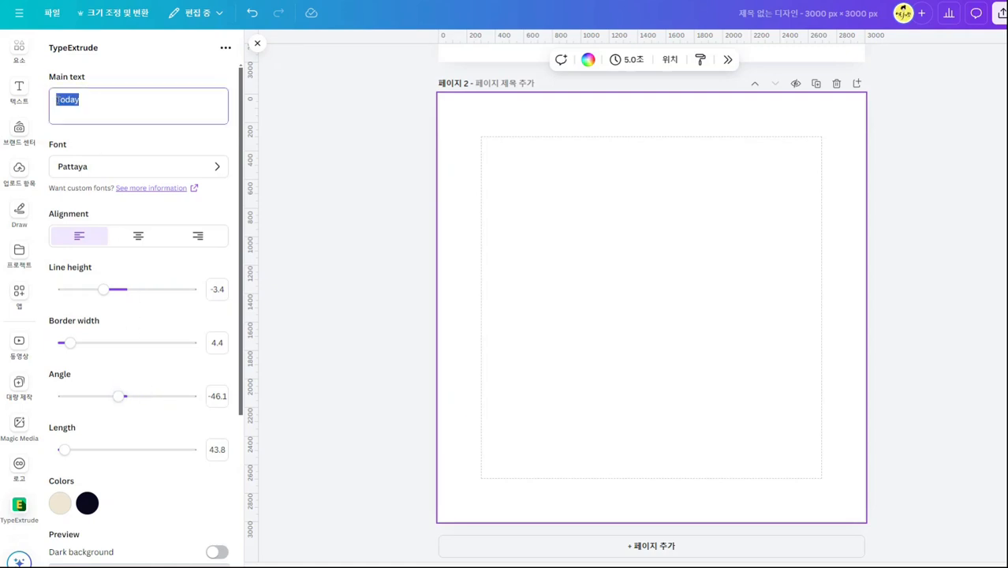
pyautogui.write('테')
pyautogui.press('Return')
pyautogui.press('capslock')
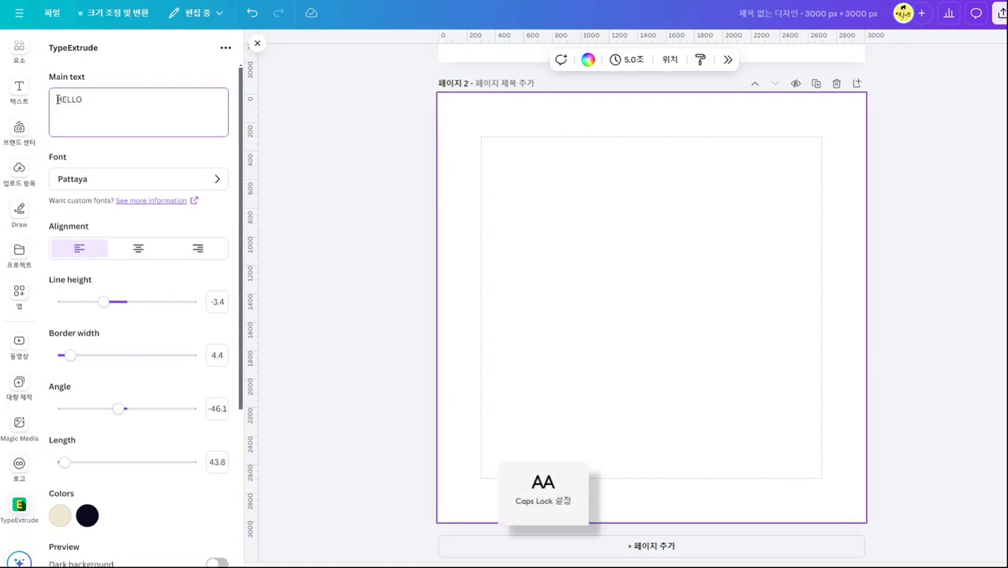
pyautogui.write('SU')
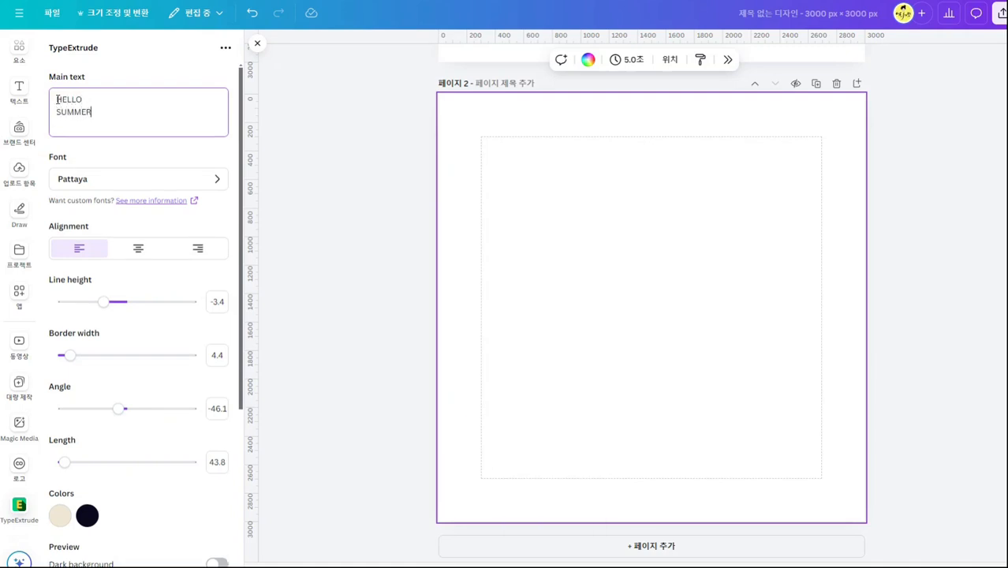
pyautogui.write('MMER')
pyautogui.press('capslock')
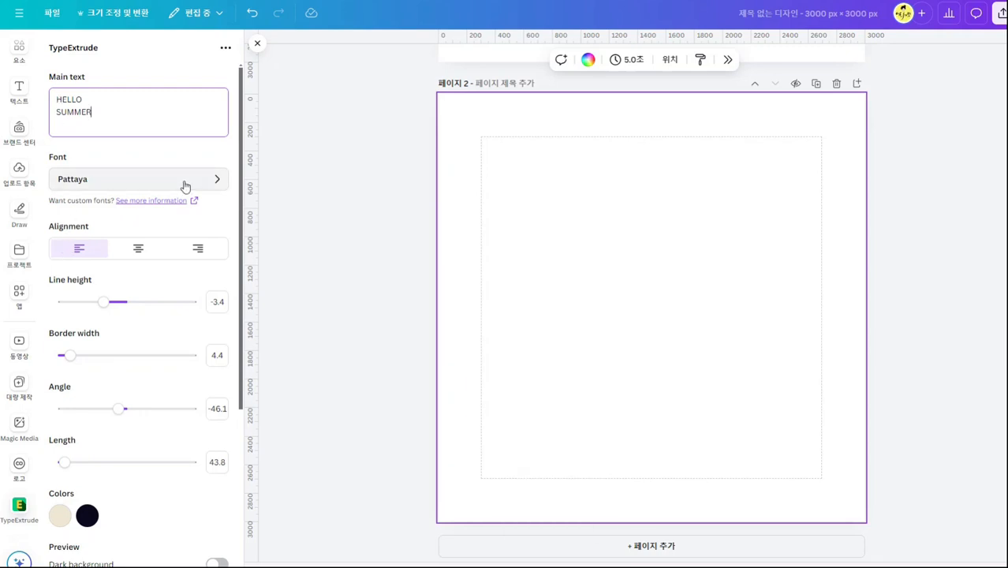
# Try center and right alignment for the two-line text, return it to left alignment and check the preview.
pyautogui.click(138, 254)
pyautogui.click(194, 253)
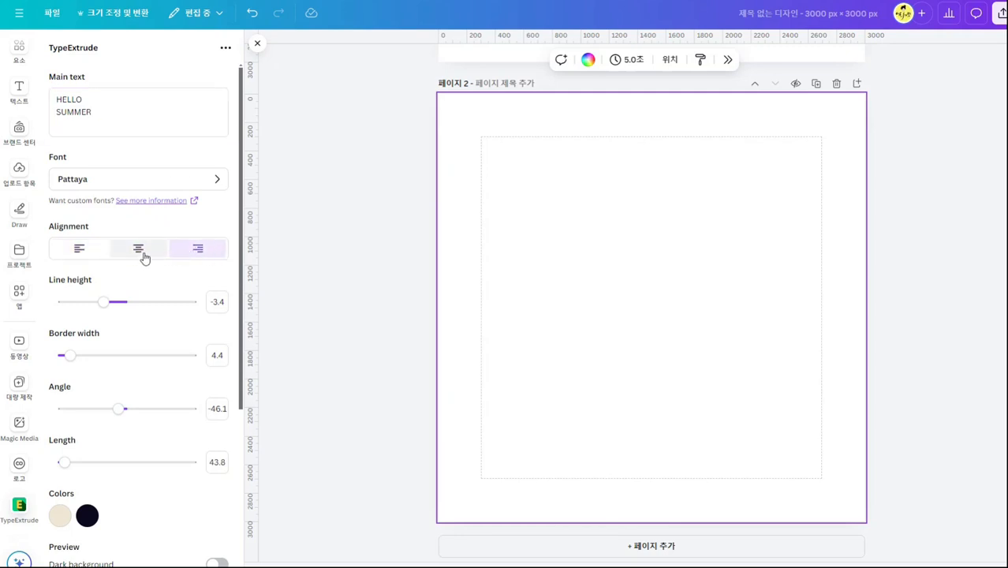
pyautogui.click(85, 250)
pyautogui.scroll(-3, 139, 284)
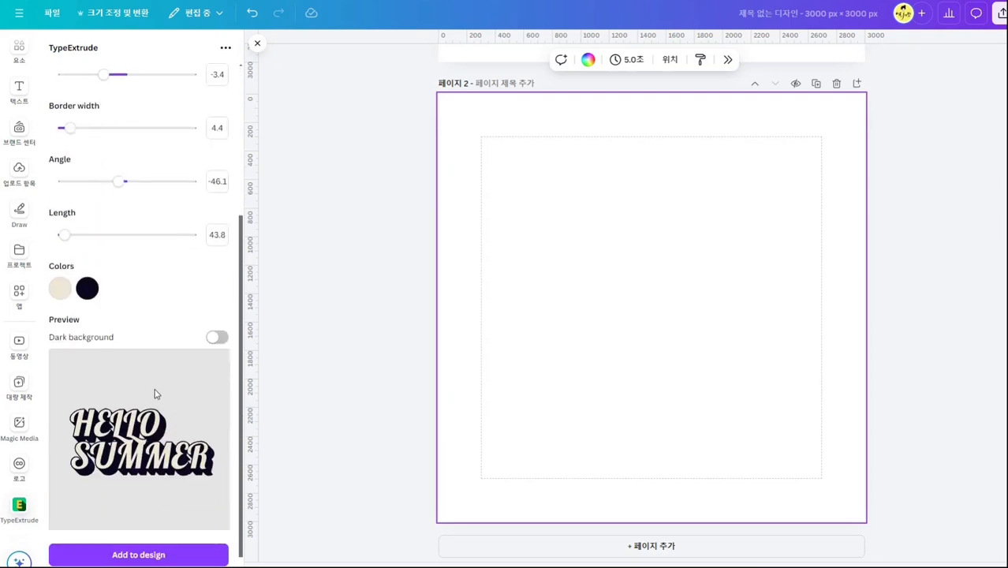
pyautogui.scroll(3, 164, 191)
pyautogui.scroll(-2, 141, 502)
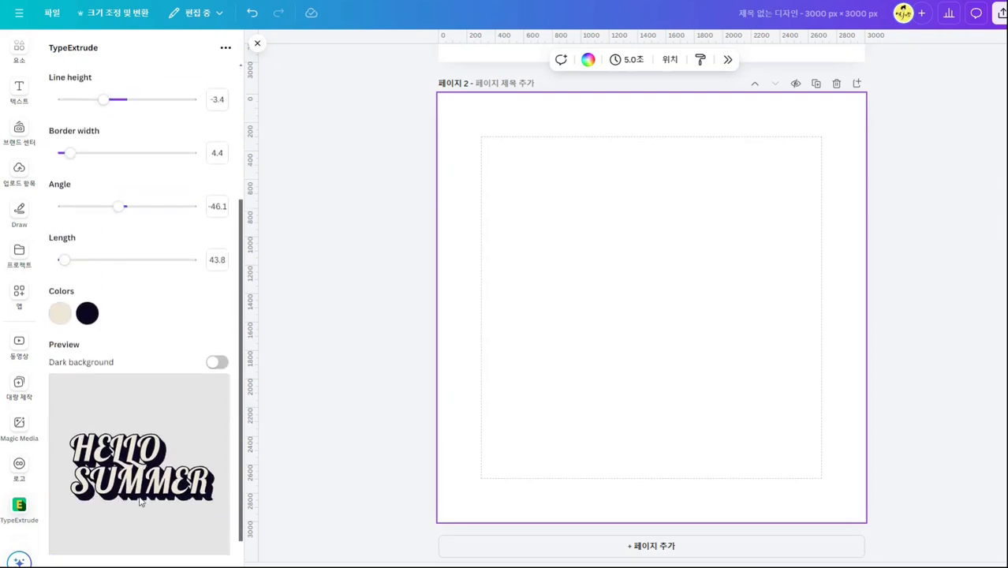
pyautogui.scroll(-1, 141, 502)
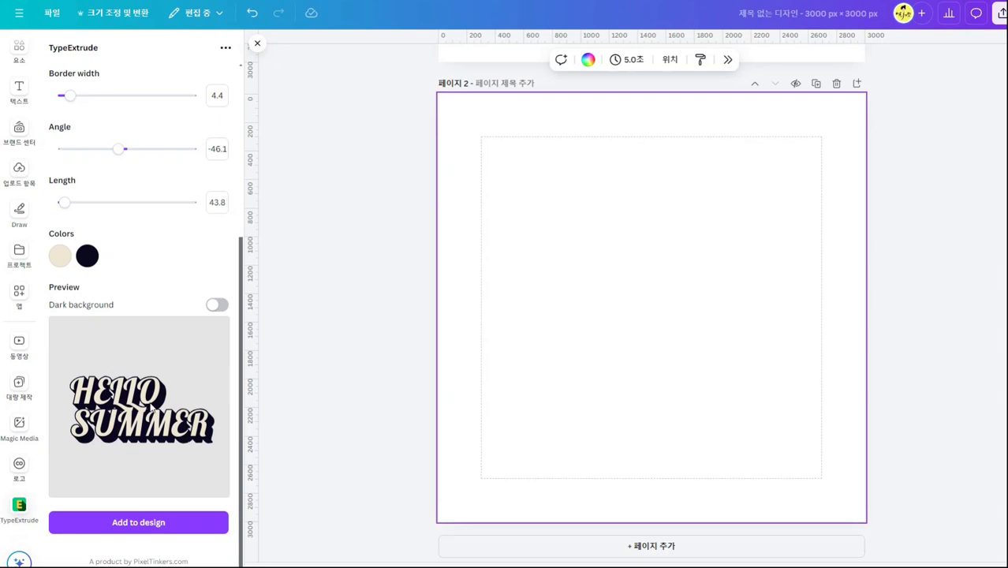
pyautogui.scroll(4, 152, 407)
pyautogui.scroll(1, 153, 407)
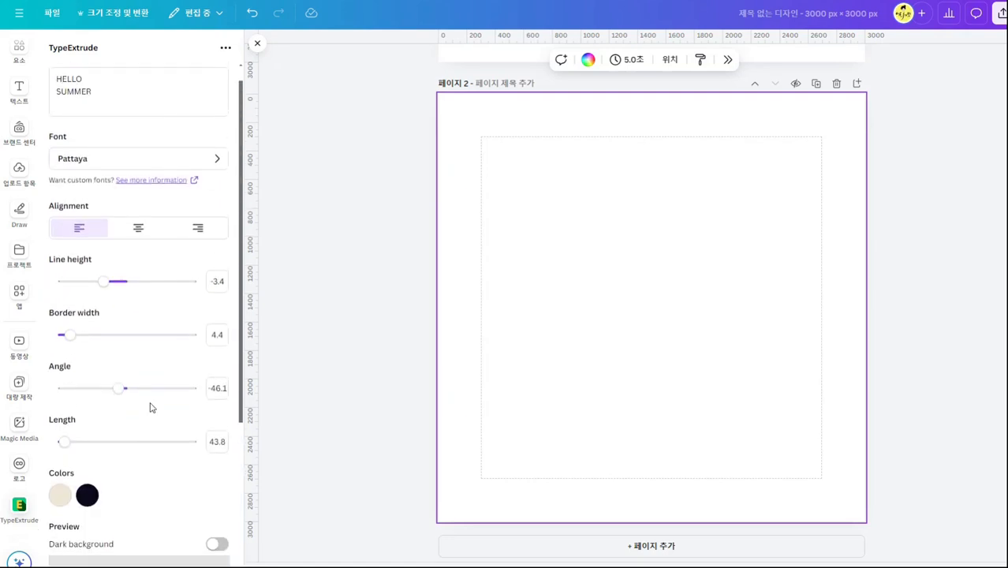
# Set the extruded text's line height to -0.9, border width to 10.4 and extrusion length to 900.
pyautogui.scroll(-3, 131, 316)
pyautogui.moveTo(103, 131); pyautogui.dragTo(122, 138)
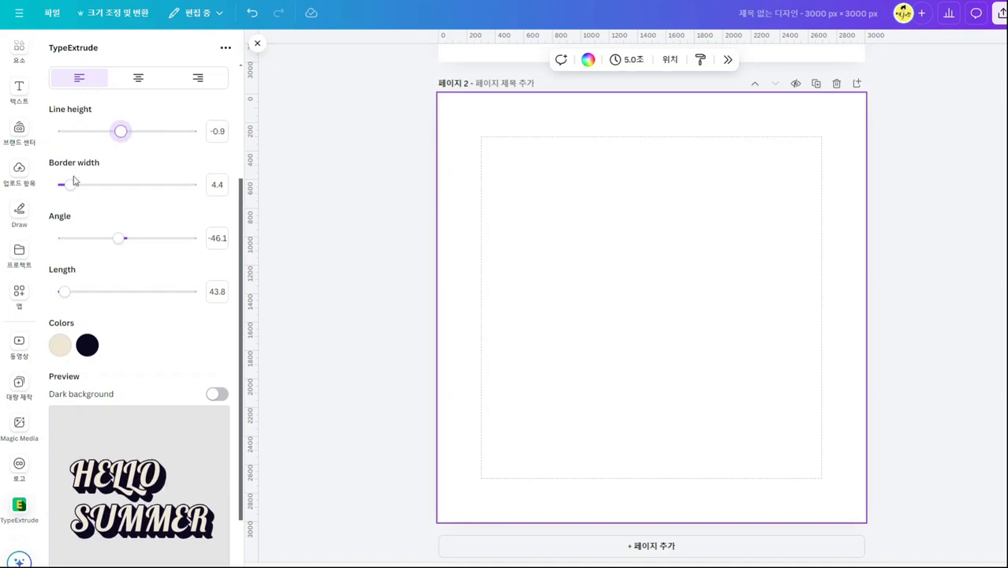
pyautogui.moveTo(71, 186); pyautogui.dragTo(88, 206)
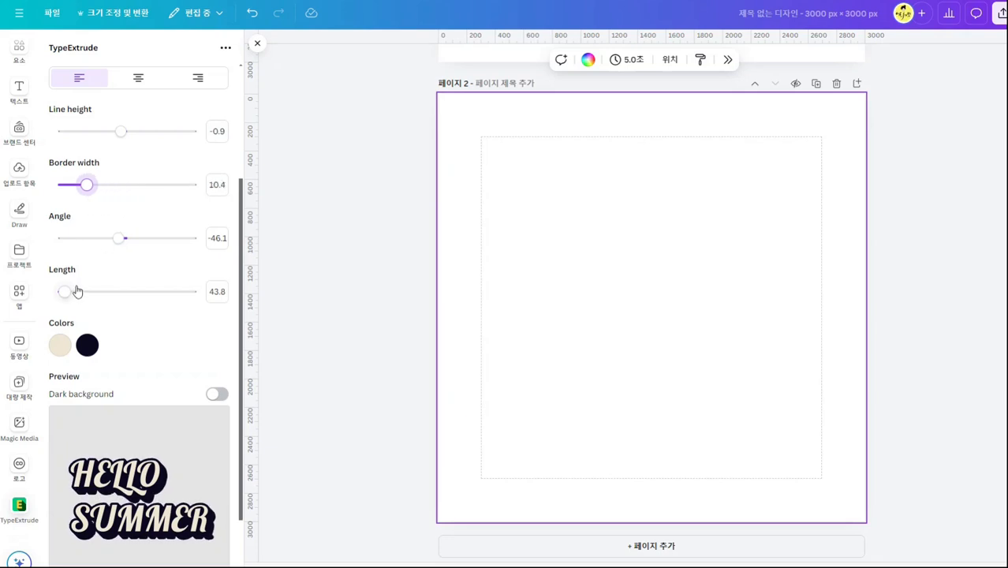
pyautogui.moveTo(66, 295); pyautogui.dragTo(195, 302)
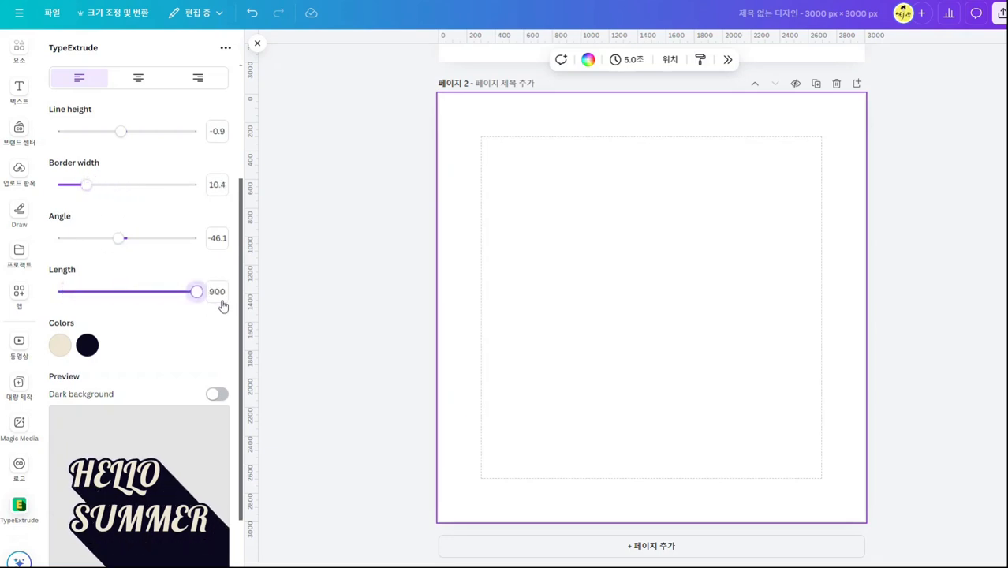
# Change the first color, used for the letter faces, from cream to a light blue.
pyautogui.scroll(-1, 183, 384)
pyautogui.scroll(-1, 182, 383)
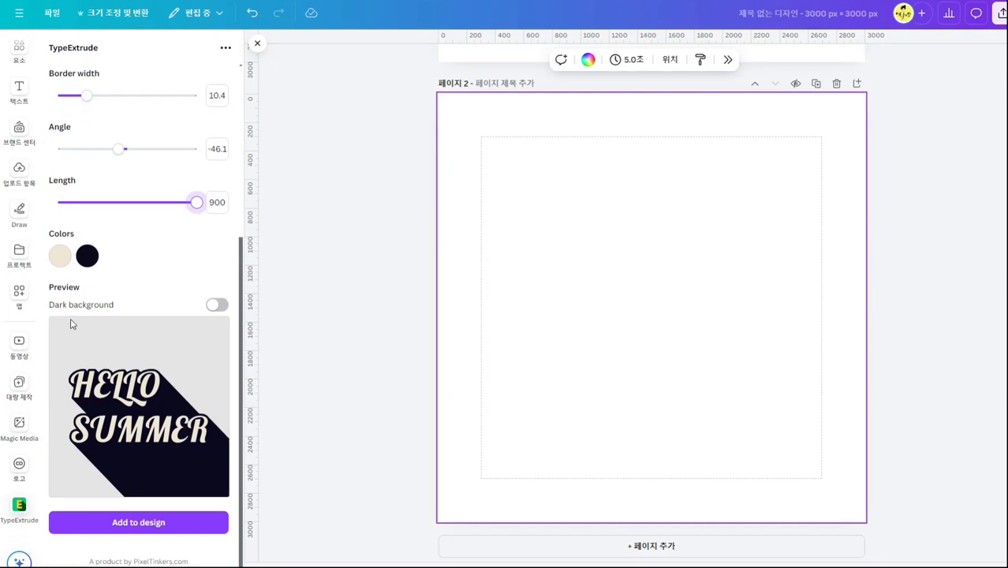
pyautogui.click(60, 255)
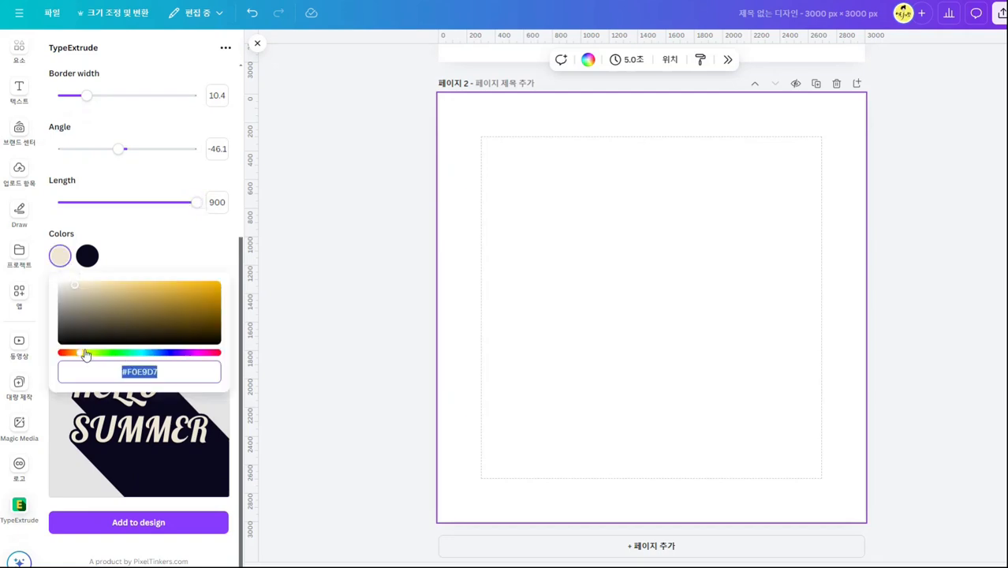
pyautogui.moveTo(85, 354); pyautogui.dragTo(156, 361)
pyautogui.click(158, 300)
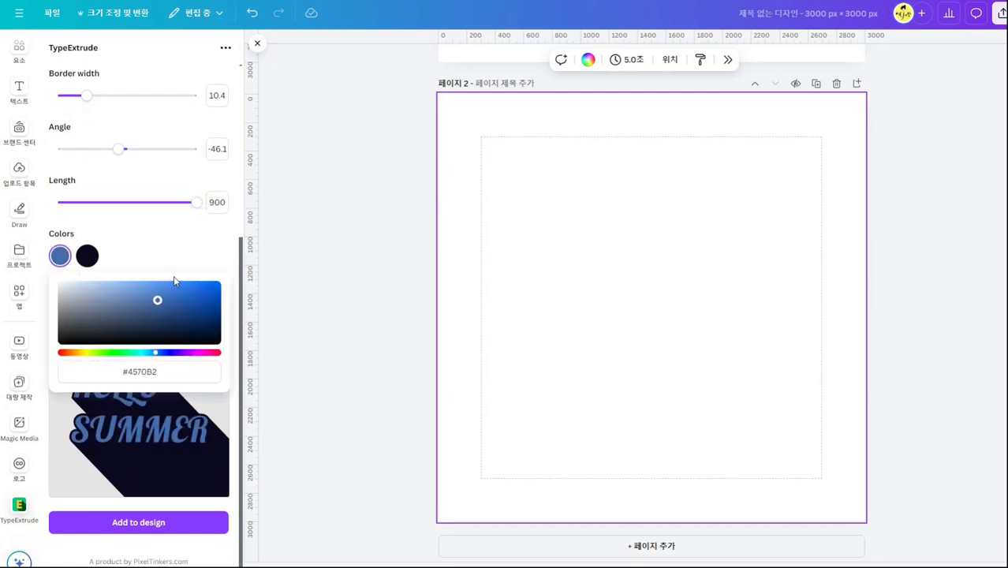
pyautogui.moveTo(158, 299); pyautogui.dragTo(32, 275)
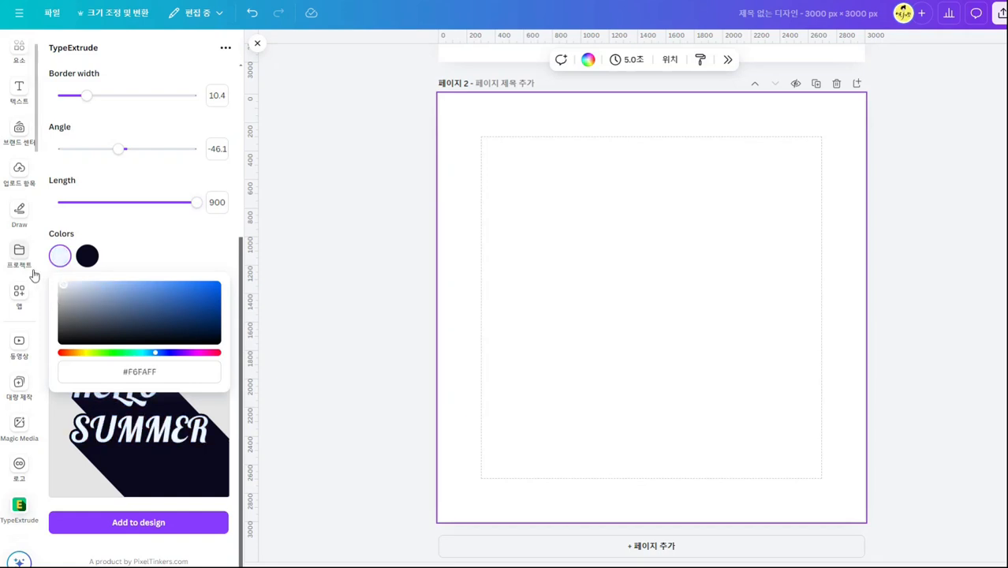
# Change the second color, used for the border and extrusion, to a deep navy blue.
pyautogui.click(87, 255)
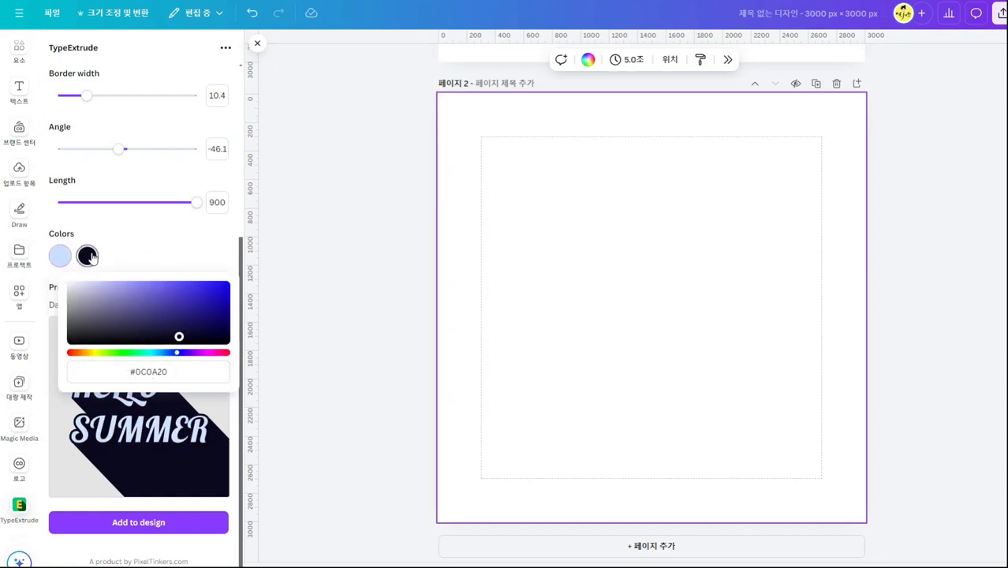
pyautogui.moveTo(162, 333); pyautogui.dragTo(203, 288)
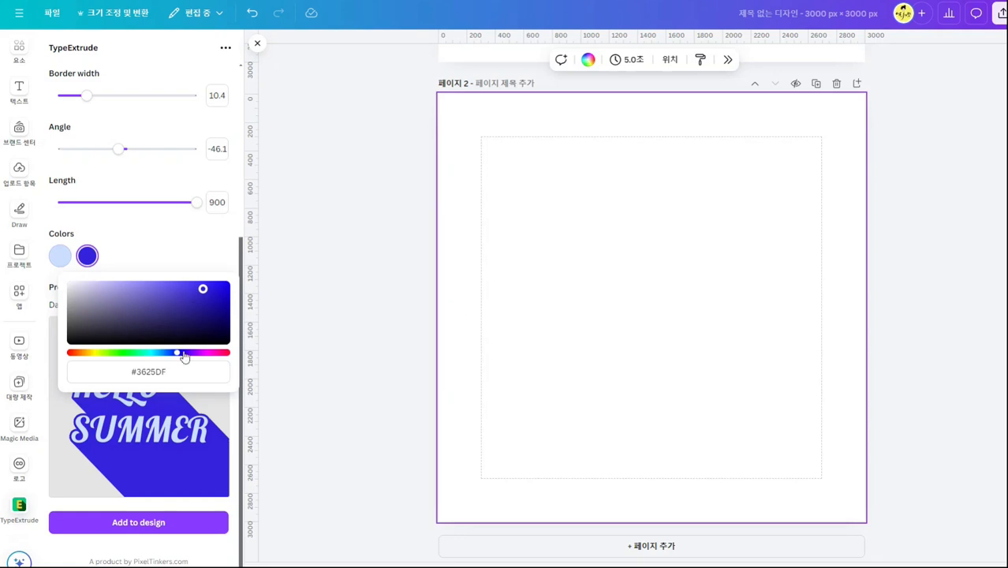
pyautogui.moveTo(177, 354)
pyautogui.mouseDown()
pyautogui.moveTo(163, 354)
pyautogui.moveTo(190, 353)
pyautogui.moveTo(177, 354)
pyautogui.mouseUp()
pyautogui.moveTo(203, 289); pyautogui.dragTo(235, 282)
pyautogui.moveTo(235, 319); pyautogui.dragTo(221, 316)
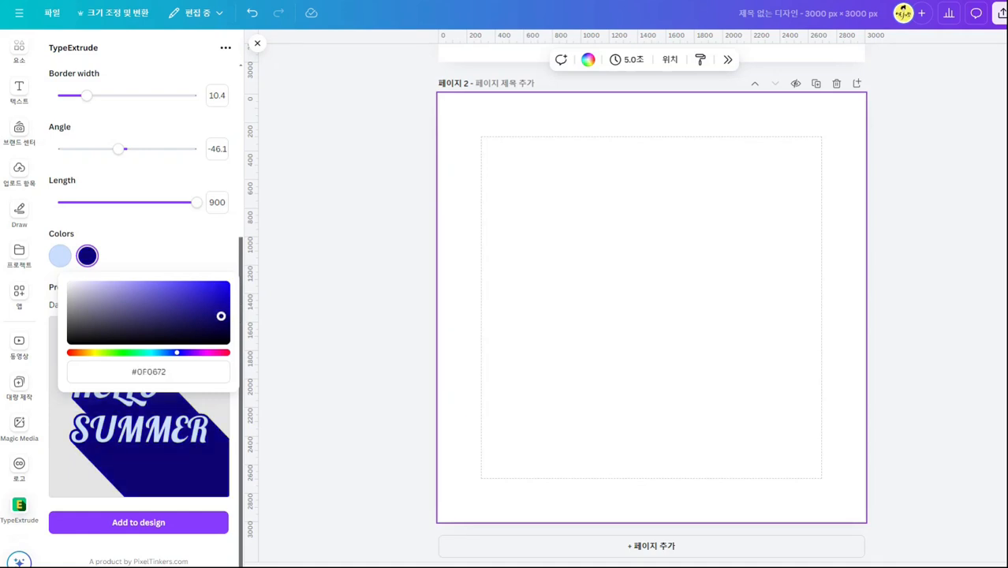
pyautogui.click(210, 252)
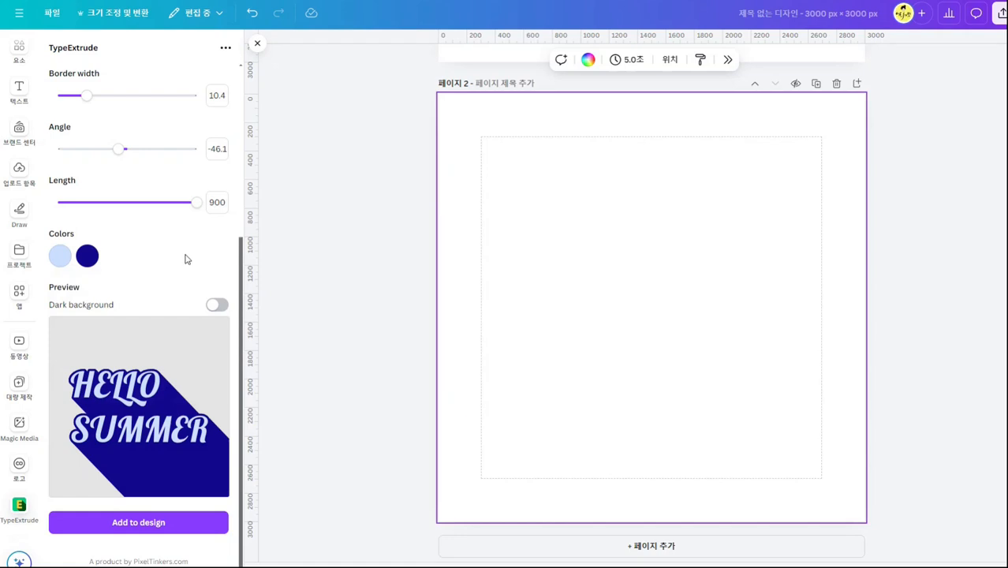
# Review the TypeExtrude settings and add the HELLO SUMMER text to page 2.
pyautogui.scroll(5, 182, 274)
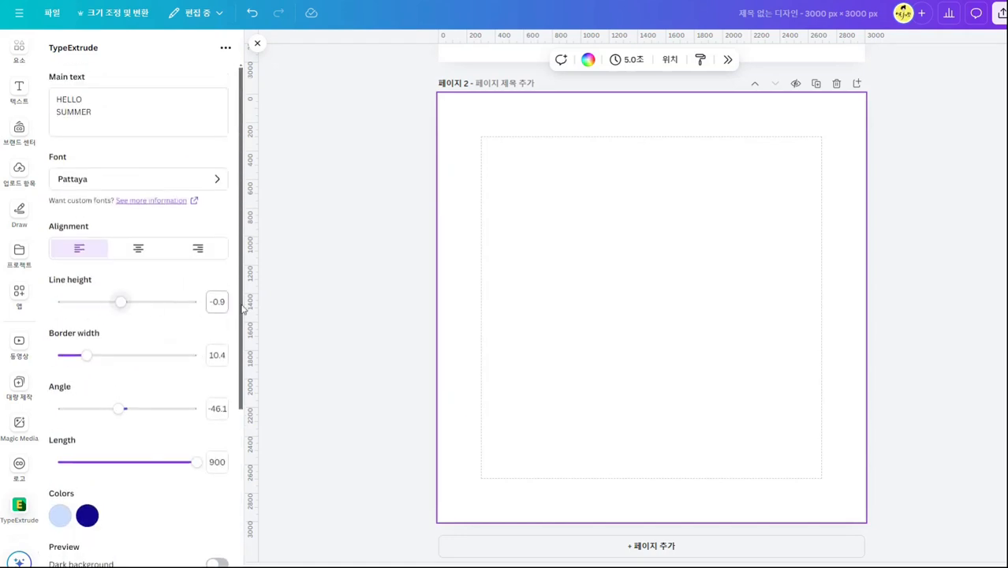
pyautogui.scroll(-5, 201, 325)
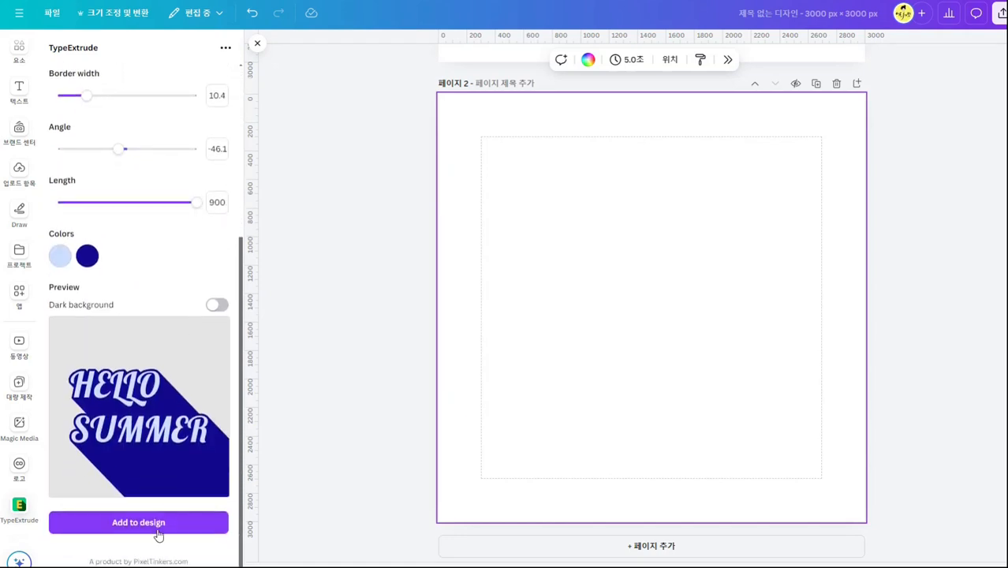
pyautogui.click(157, 528)
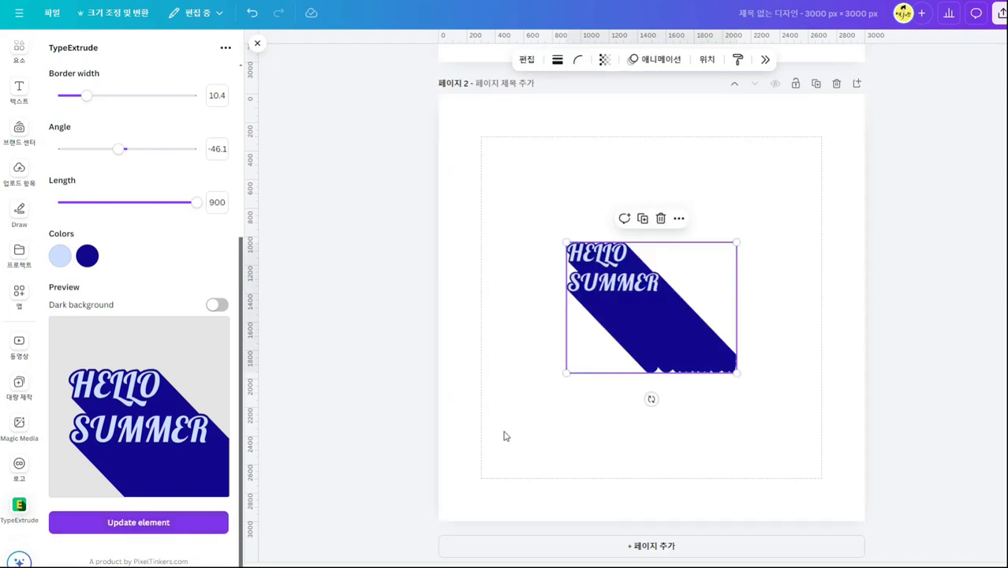
# Enlarge the HELLO SUMMER element and move it toward the page's lower right so the extrusion runs off the edges.
pyautogui.moveTo(734, 244); pyautogui.dragTo(884, 128)
pyautogui.moveTo(723, 301); pyautogui.dragTo(863, 484)
pyautogui.moveTo(699, 305); pyautogui.dragTo(774, 476)
pyautogui.click(950, 217)
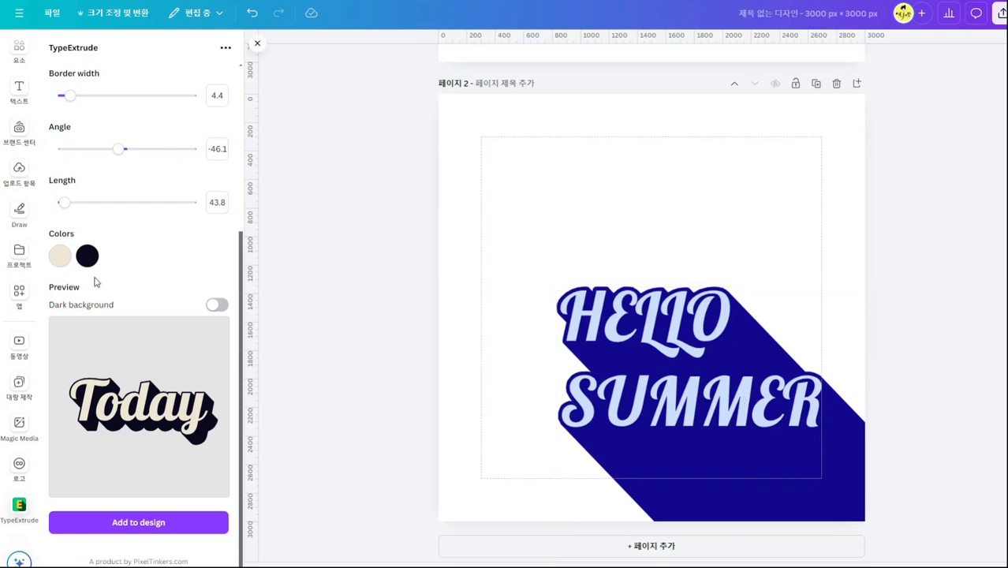
# Add a blank third page after the HELLO SUMMER page.
pyautogui.click(856, 82)
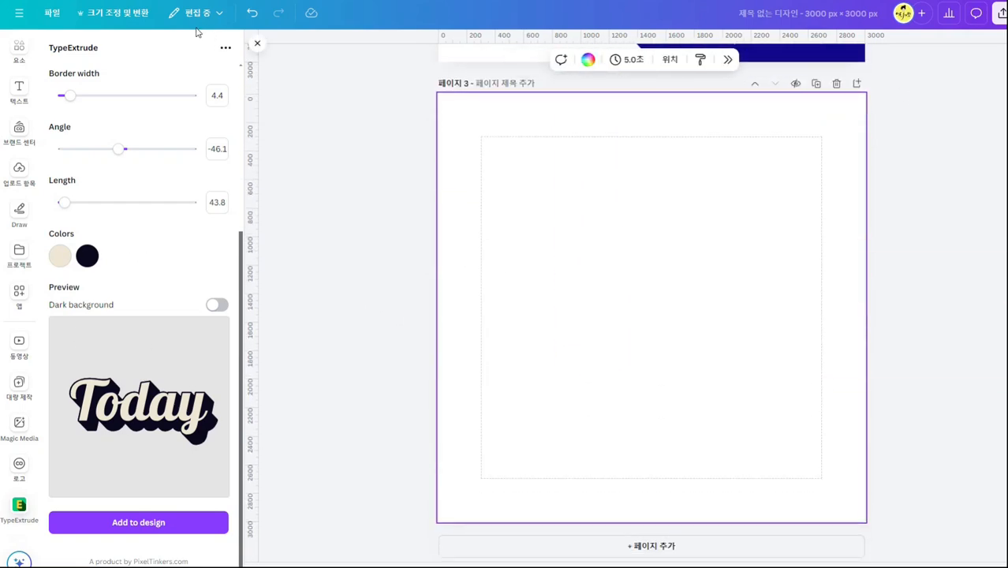
pyautogui.scroll(3, 122, 335)
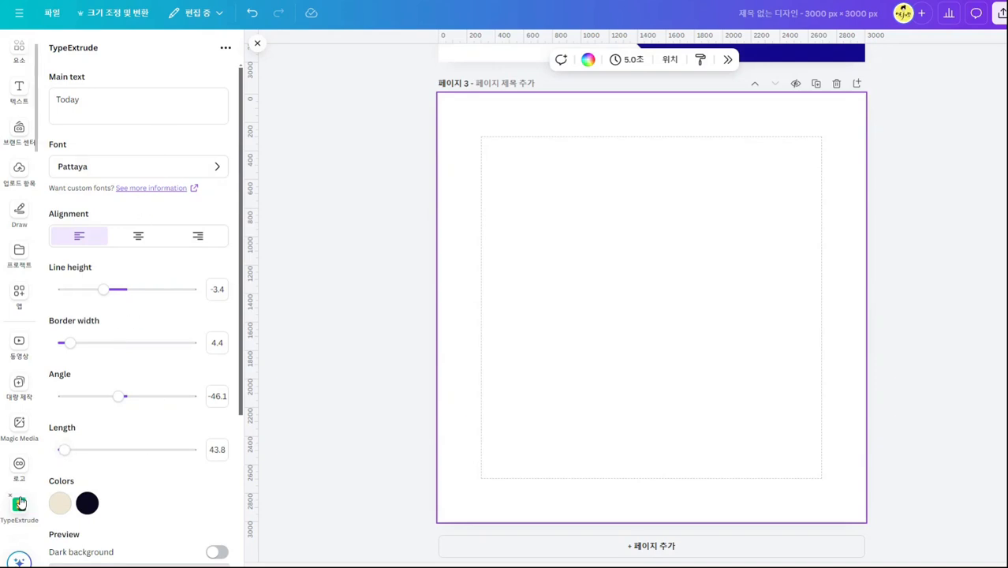
# Search the apps for "Type" and open the TypeLettering app.
pyautogui.click(19, 294)
pyautogui.click(126, 50)
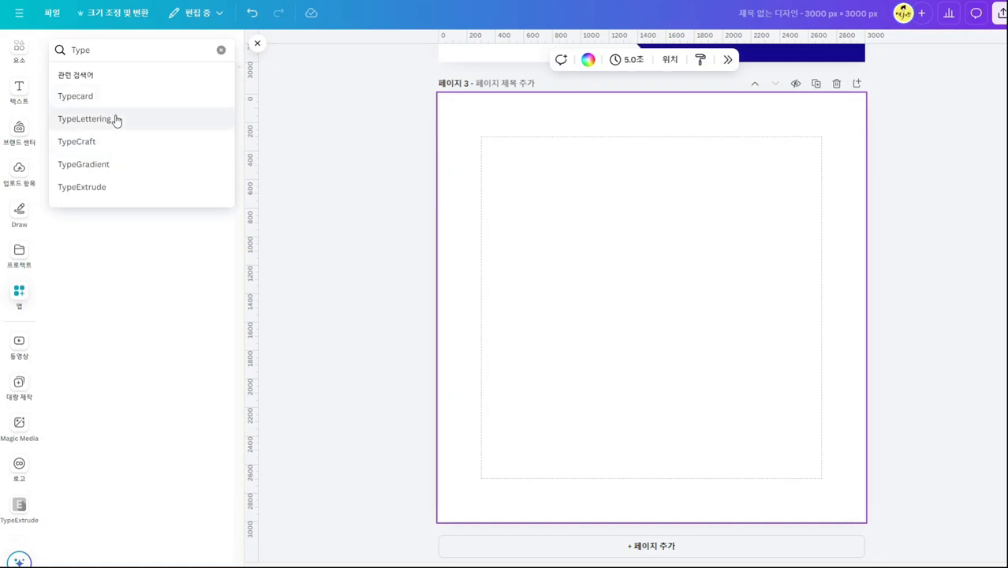
pyautogui.click(116, 118)
pyautogui.click(69, 96)
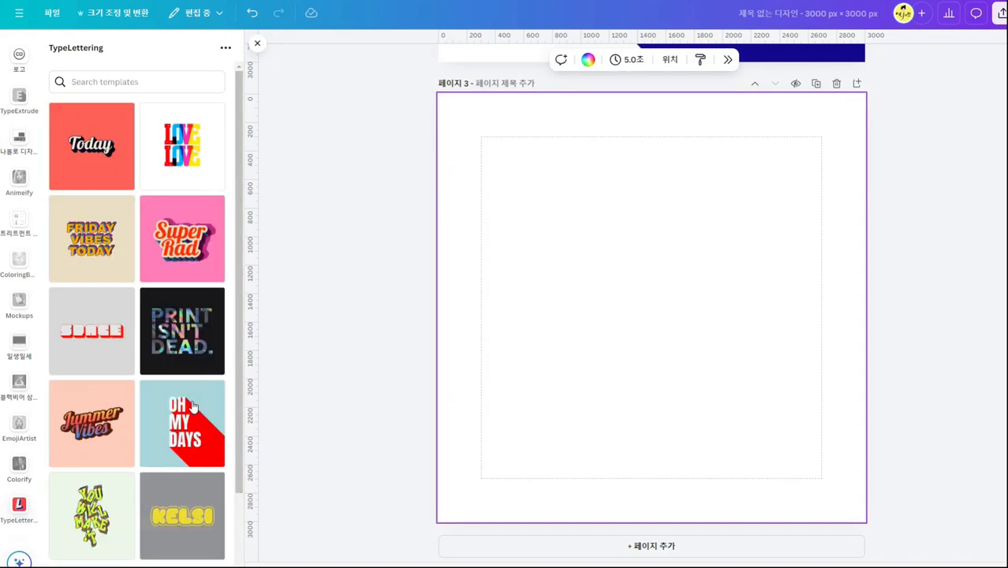
# Open the PRINT ISN'T DEAD template in TypeLettering and try its three holographic fills, ending on the middle one.
pyautogui.click(146, 312)
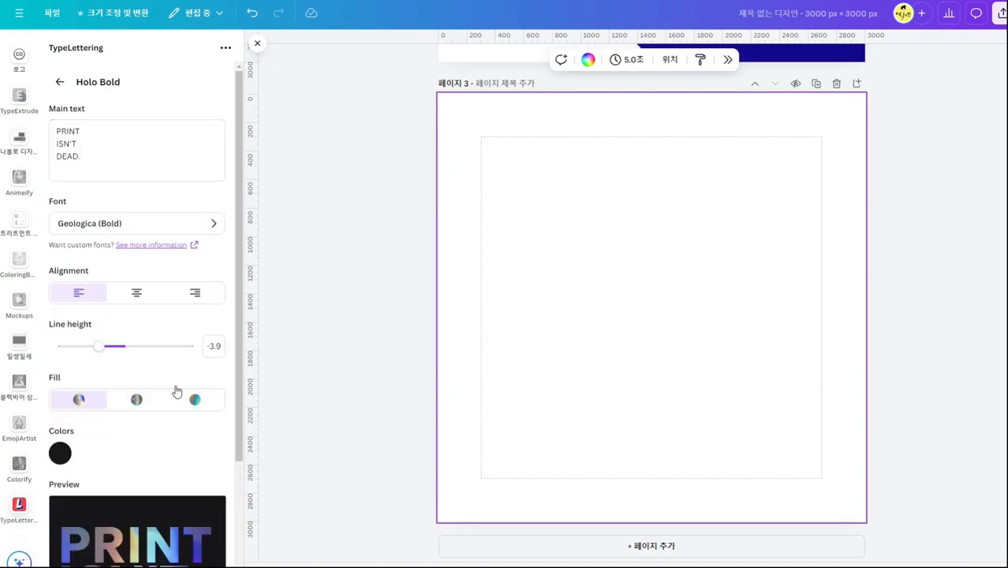
pyautogui.scroll(-2, 169, 450)
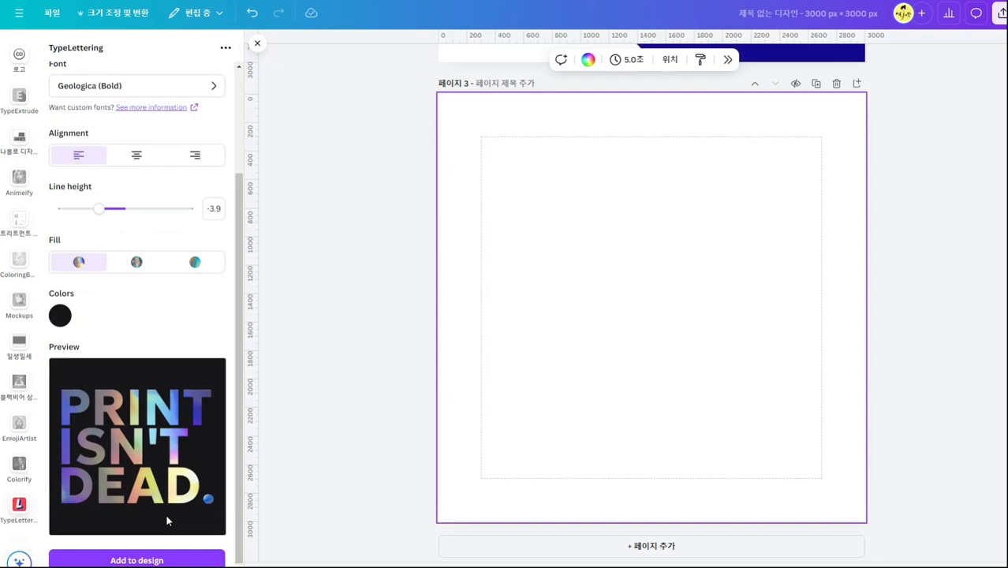
pyautogui.click(134, 248)
pyautogui.click(188, 247)
pyautogui.click(77, 248)
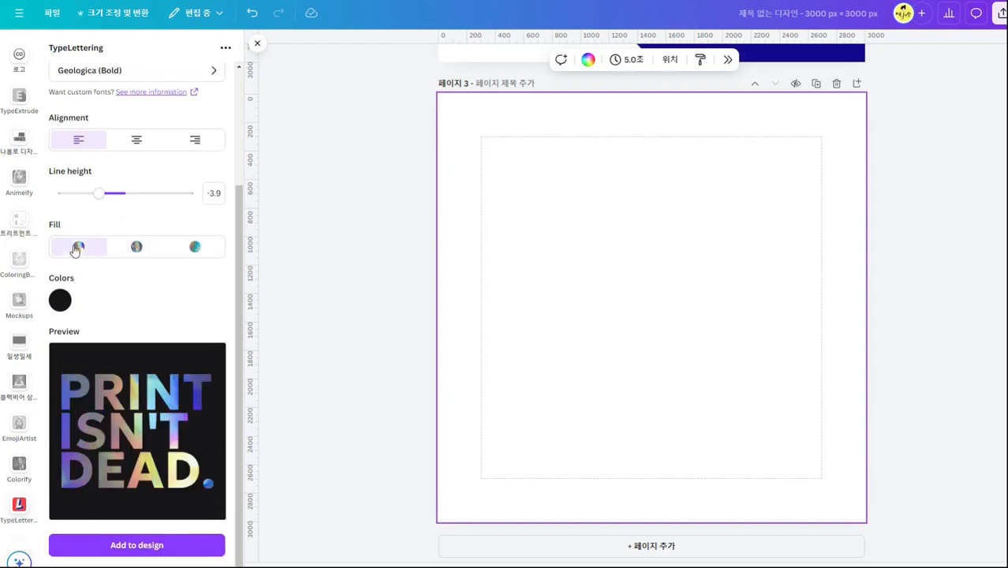
pyautogui.click(140, 248)
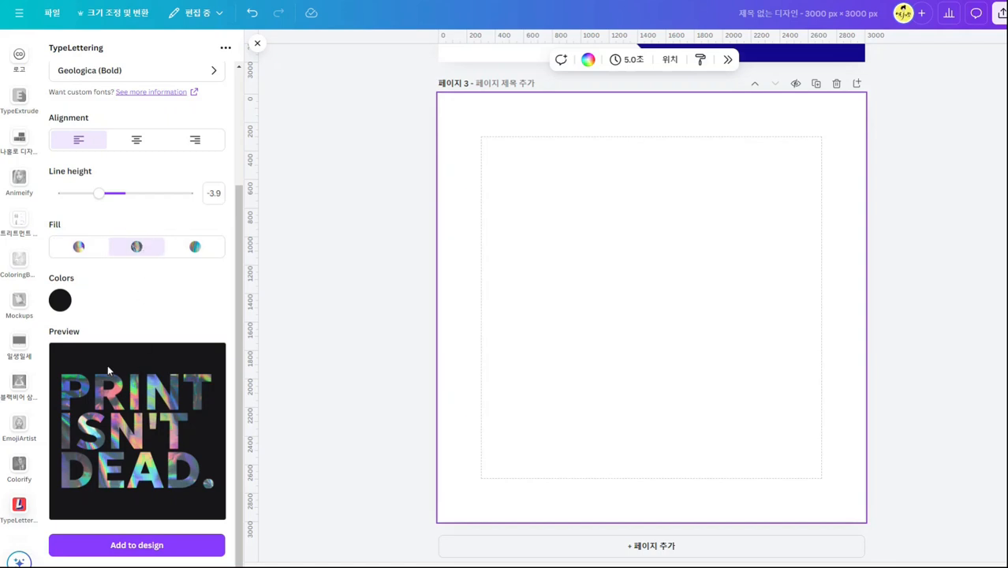
# Try a dark purple background and a line height of -3.5 on the Holo Bold template, and return to the template list.
pyautogui.click(60, 300)
pyautogui.moveTo(161, 364)
pyautogui.mouseDown()
pyautogui.moveTo(144, 333)
pyautogui.moveTo(94, 351)
pyautogui.moveTo(129, 363)
pyautogui.moveTo(164, 356)
pyautogui.moveTo(166, 364)
pyautogui.mouseUp()
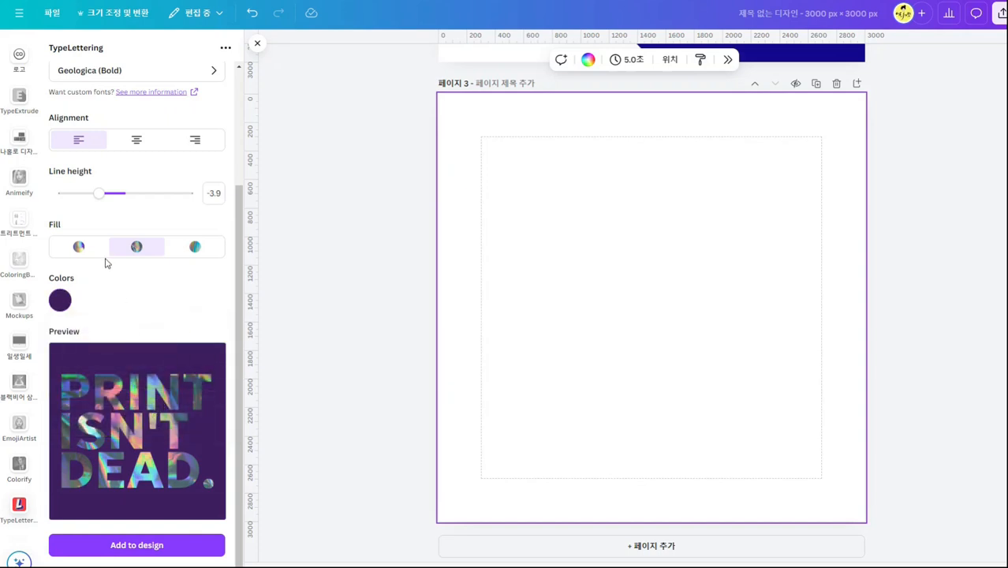
pyautogui.moveTo(99, 193)
pyautogui.mouseDown()
pyautogui.moveTo(145, 194)
pyautogui.moveTo(90, 194)
pyautogui.moveTo(101, 198)
pyautogui.mouseUp()
pyautogui.scroll(2, 160, 320)
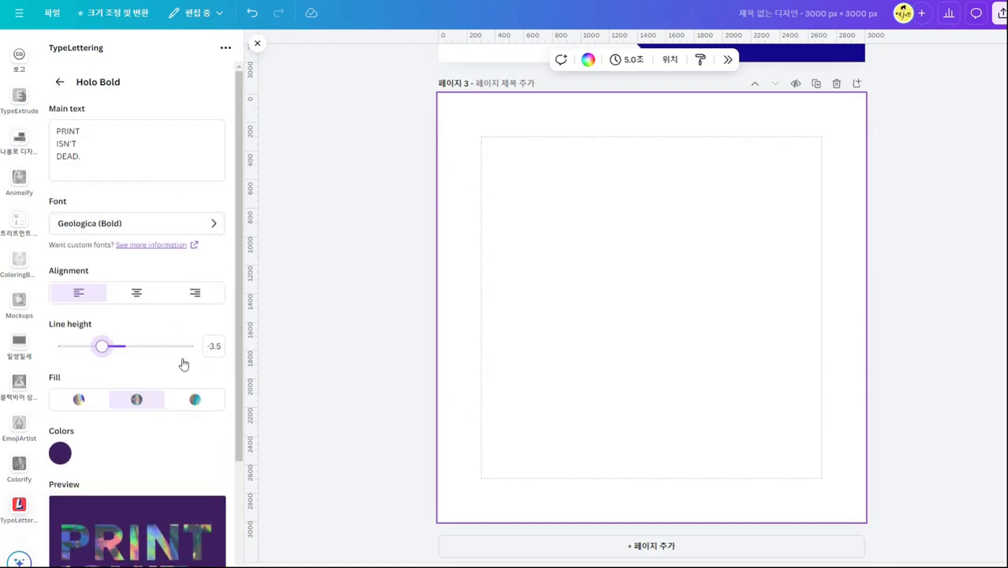
pyautogui.scroll(-3, 178, 363)
pyautogui.scroll(-1, 168, 358)
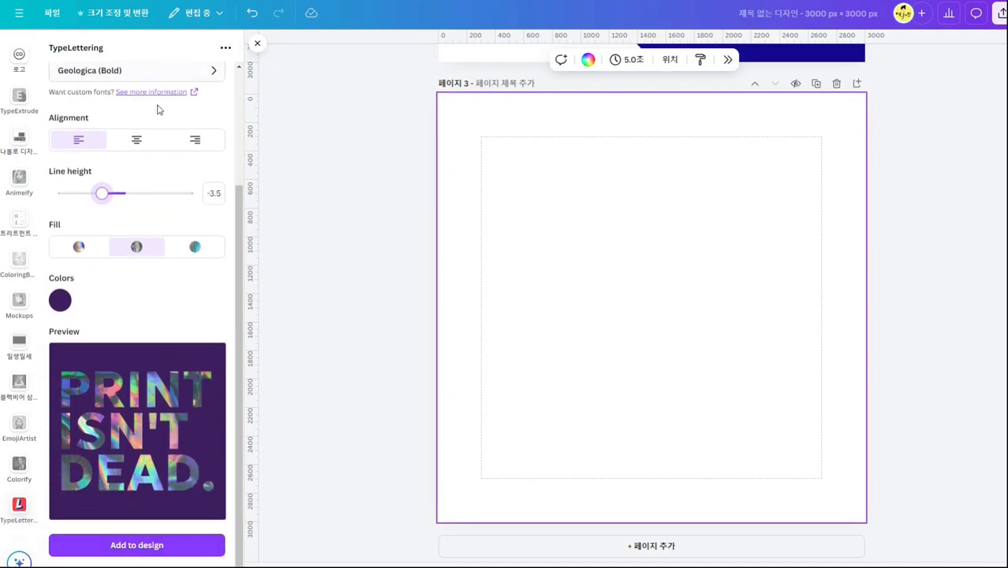
pyautogui.scroll(4, 136, 213)
pyautogui.click(59, 82)
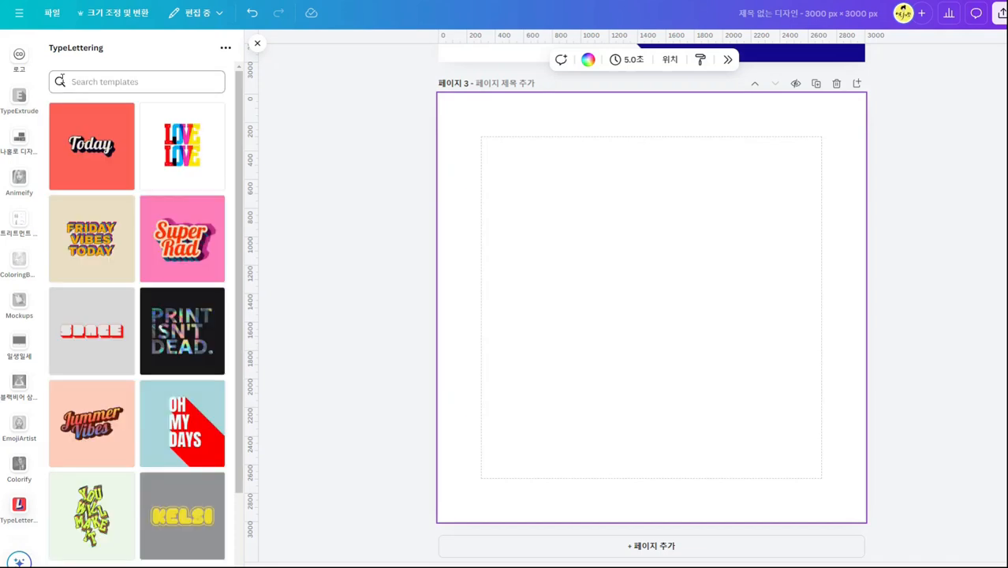
# Examine the text, font, line height and color settings of the Today template, and return to the template list.
pyautogui.click(89, 148)
pyautogui.scroll(-2, 173, 374)
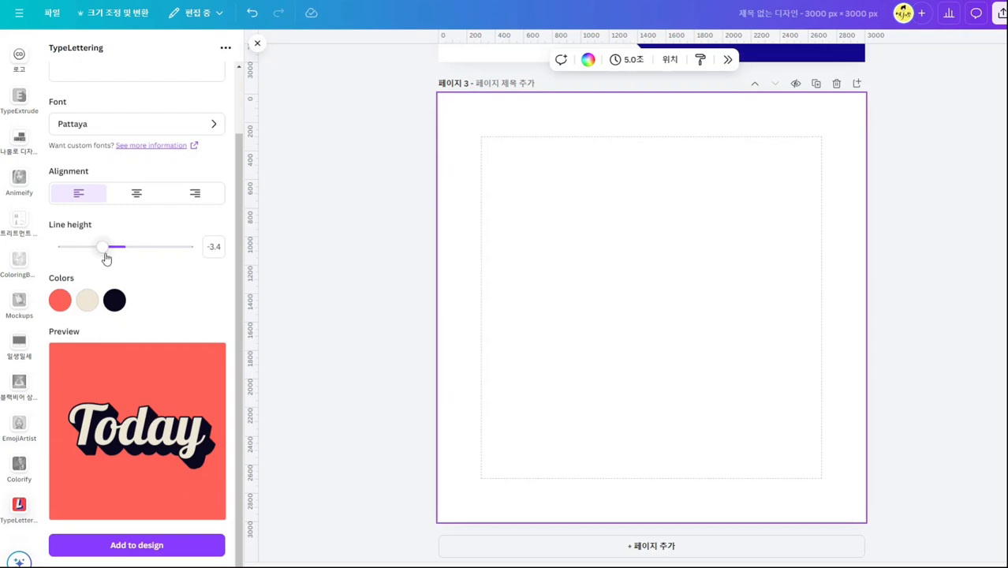
pyautogui.scroll(2, 125, 323)
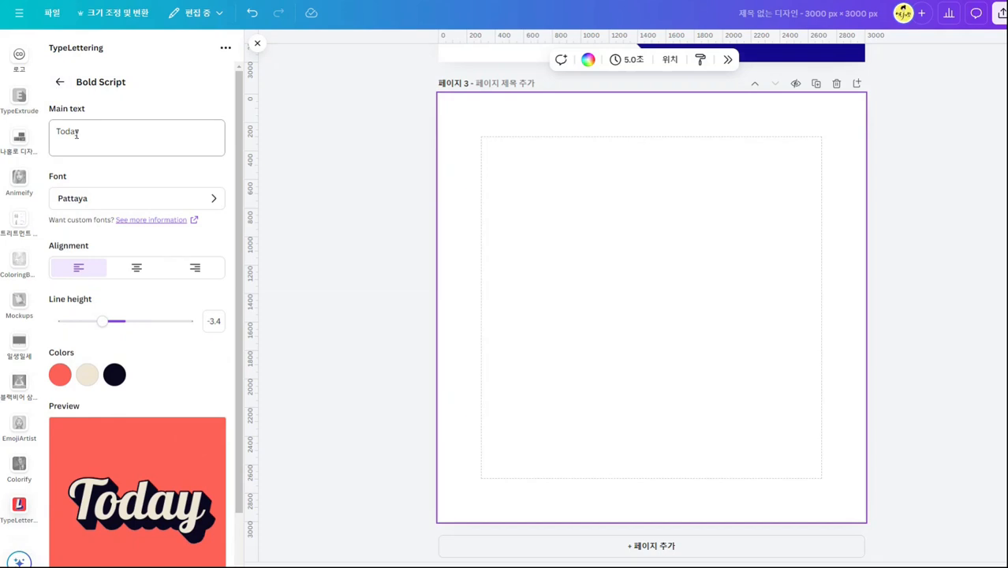
pyautogui.click(61, 85)
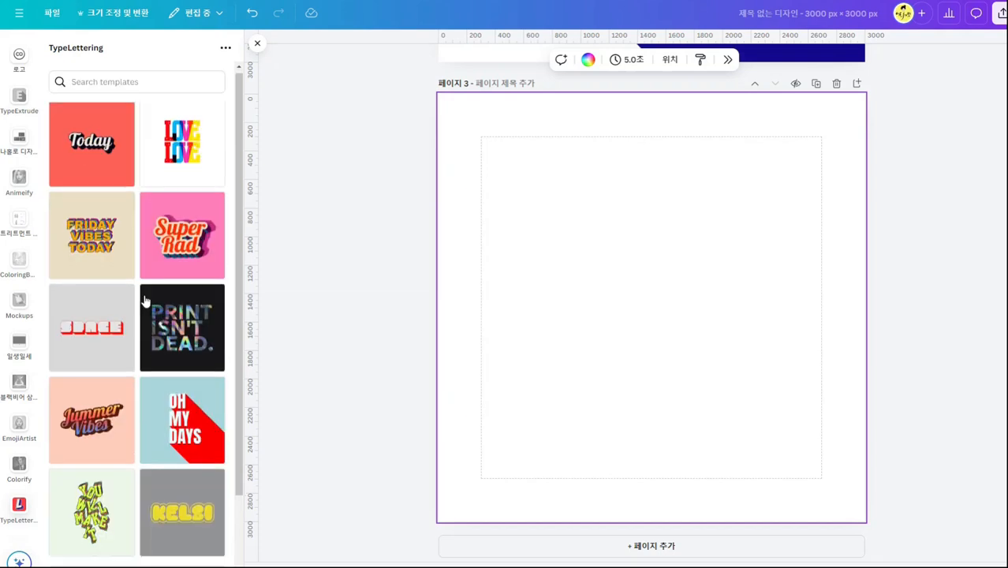
# Open the Super Rad template and review its settings and layered preview against the HELLO SUMMER page.
pyautogui.scroll(-1, 186, 140)
pyautogui.click(184, 207)
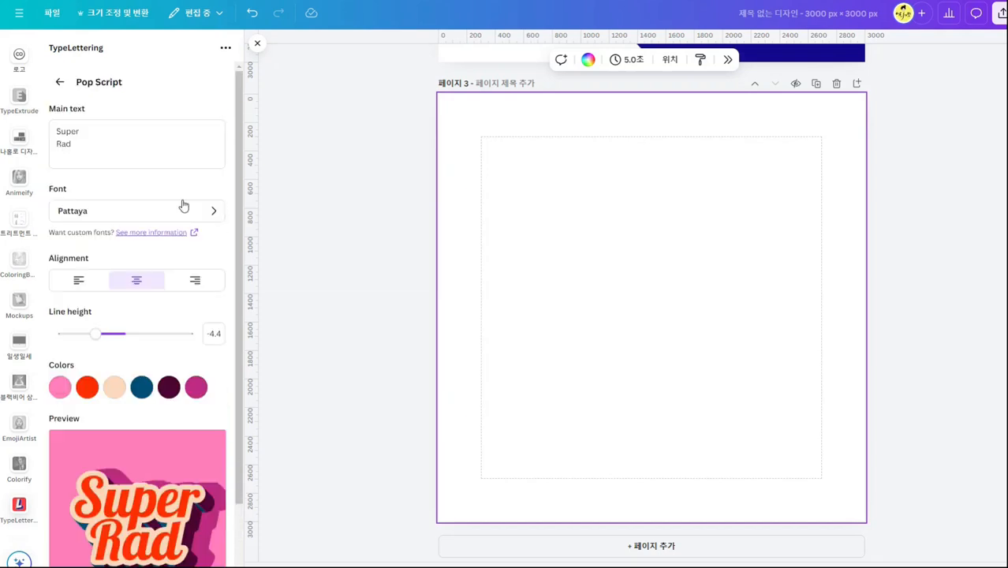
pyautogui.scroll(-2, 128, 389)
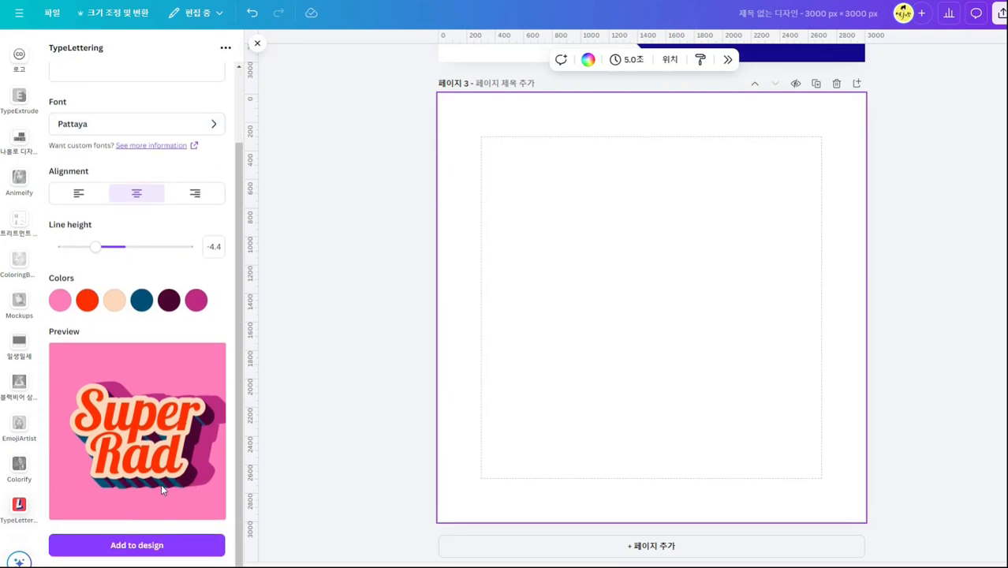
pyautogui.scroll(2, 161, 484)
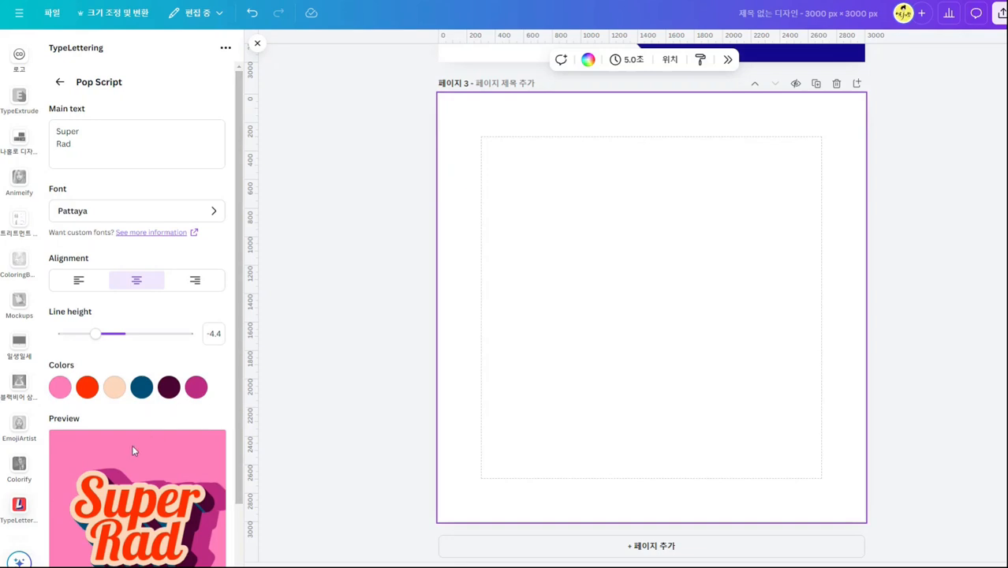
pyautogui.scroll(-2, 132, 451)
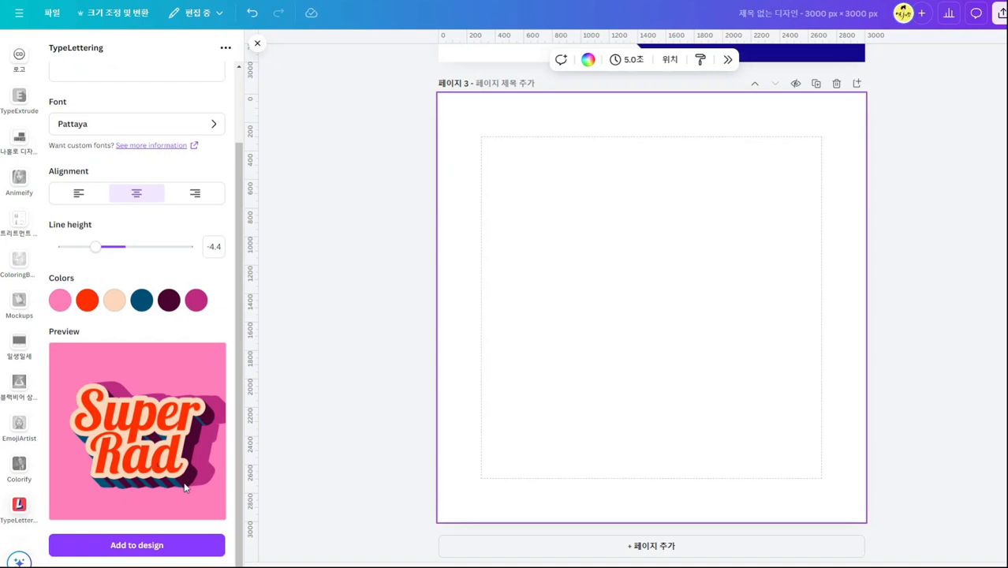
pyautogui.scroll(5, 676, 362)
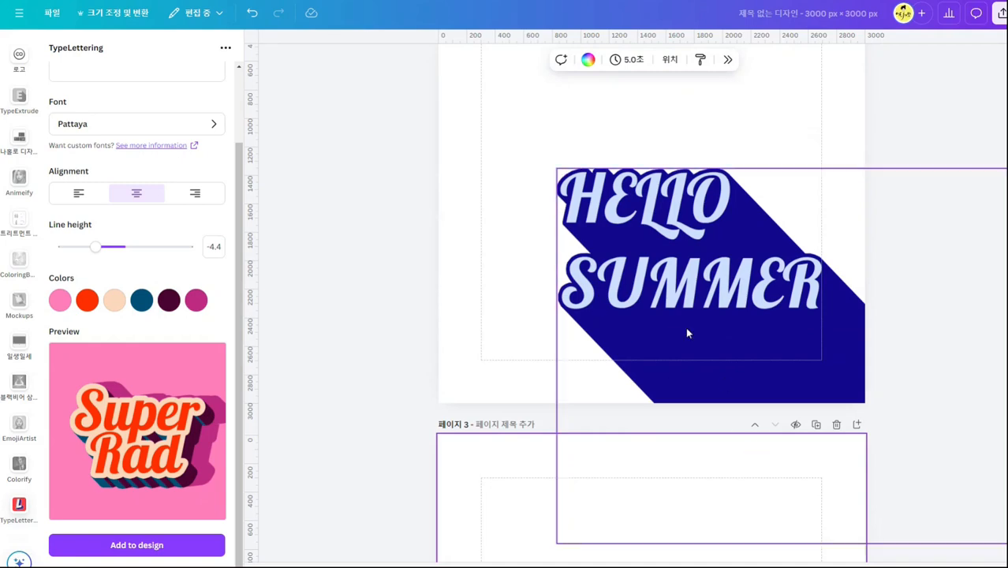
pyautogui.scroll(-3, 780, 342)
pyautogui.scroll(-3, 762, 342)
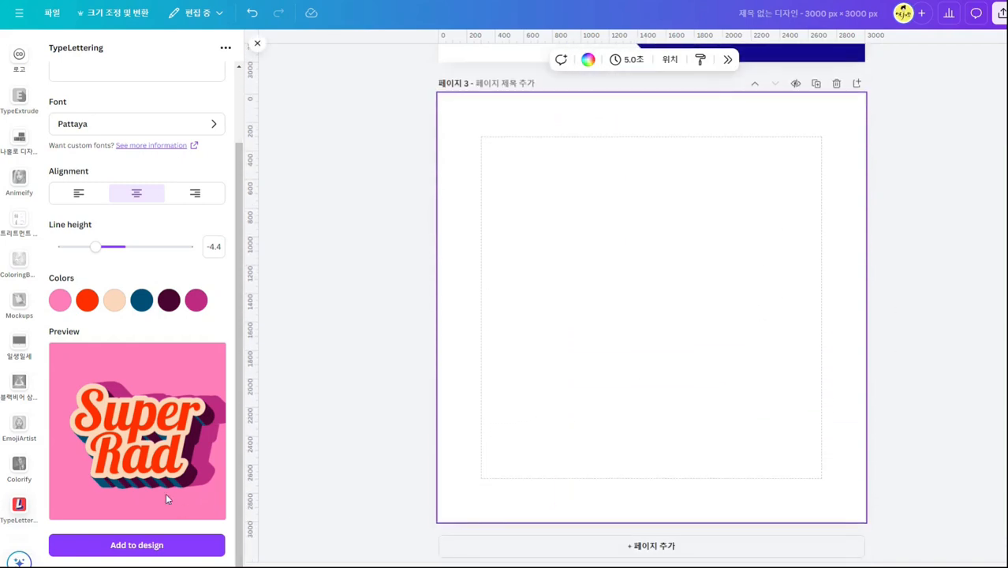
# Replace the template's main text with HELLO and SUMMER on two lines, all in capitals.
pyautogui.scroll(2, 123, 97)
pyautogui.click(119, 154)
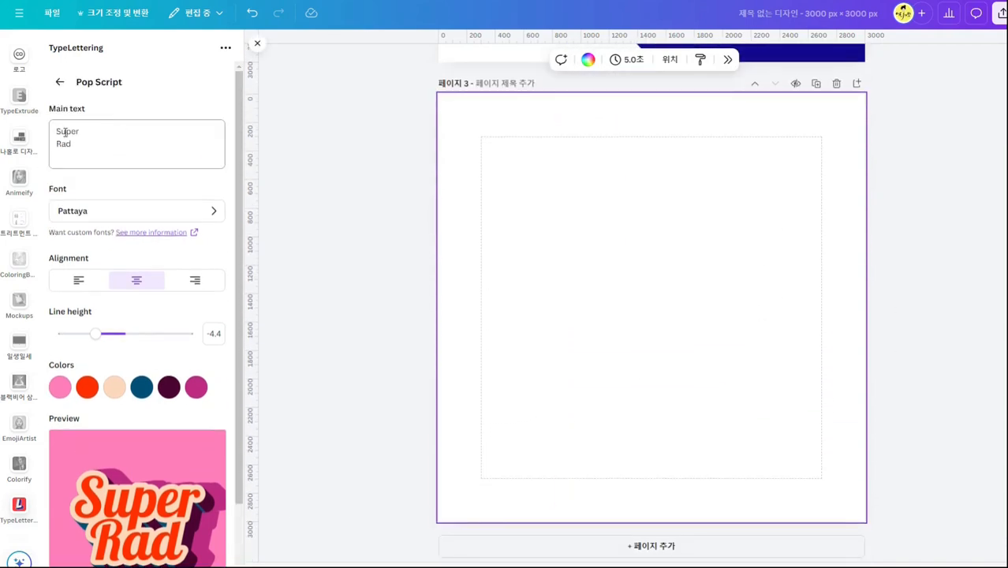
pyautogui.hotkey('ctrl', 'a')
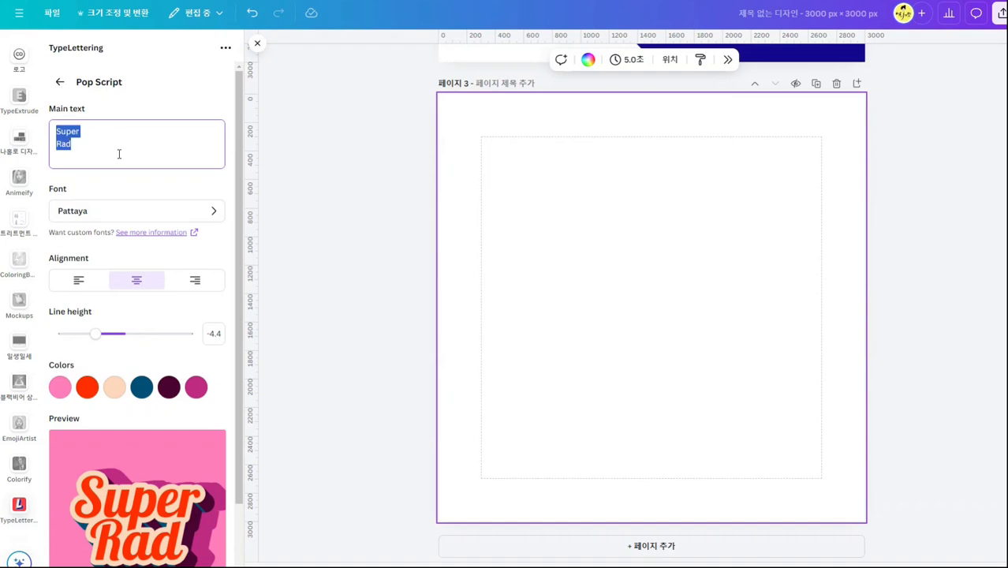
pyautogui.press('capslock')
pyautogui.write('HELLO')
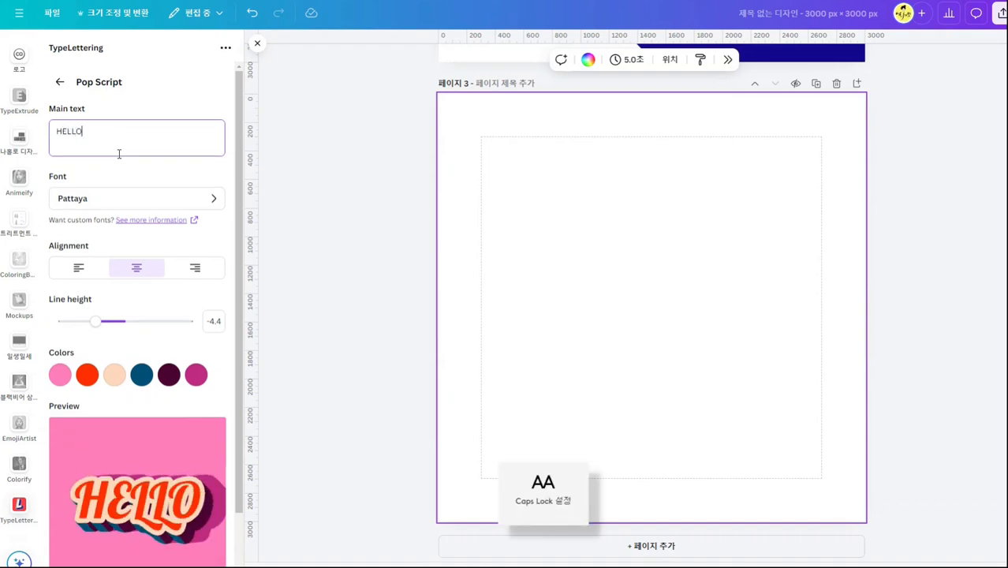
pyautogui.press('Return')
pyautogui.write('SUMMER')
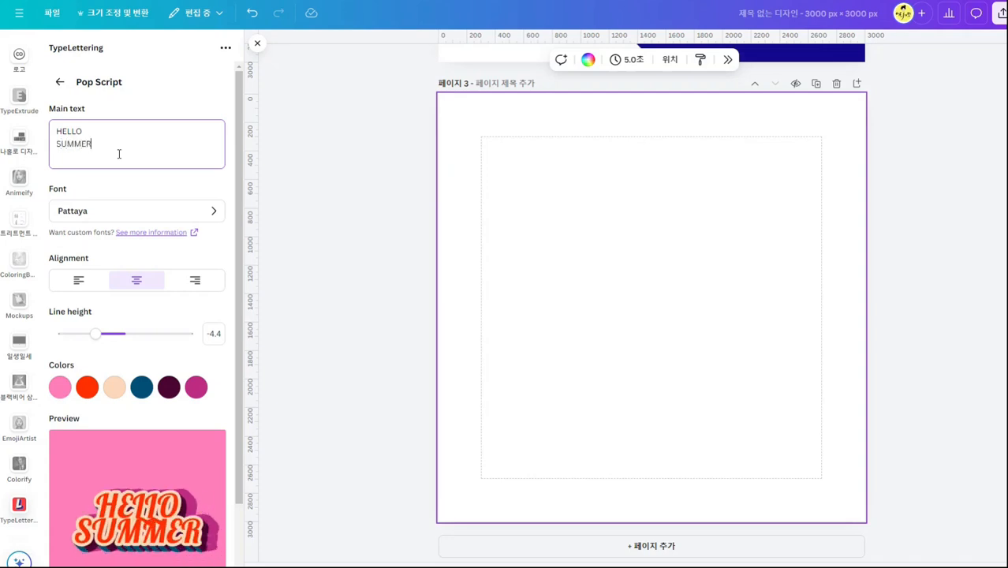
pyautogui.press('capslock')
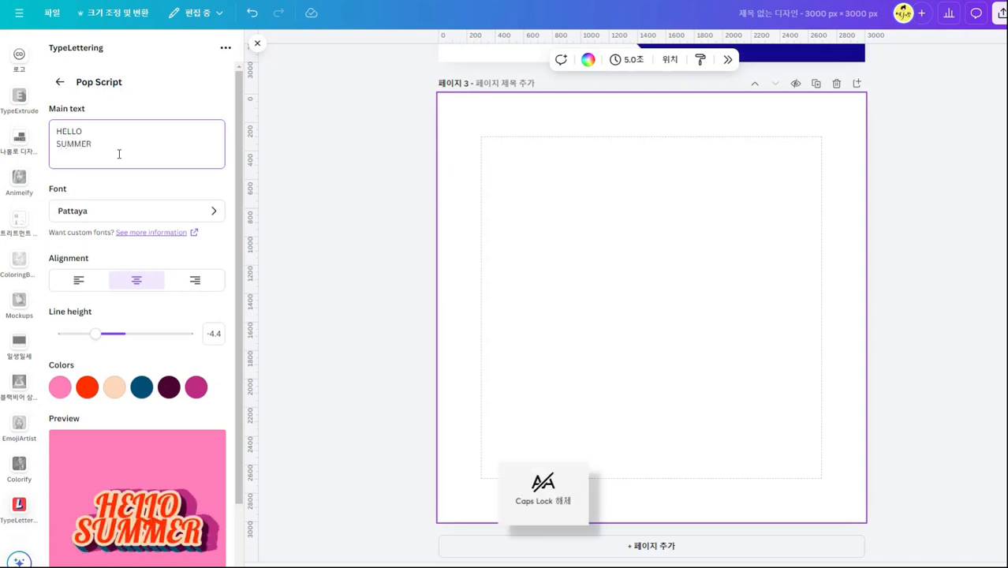
# Set the line height to -4.1 and change the first color, the background, to periwinkle blue #857FFF.
pyautogui.scroll(-2, 84, 348)
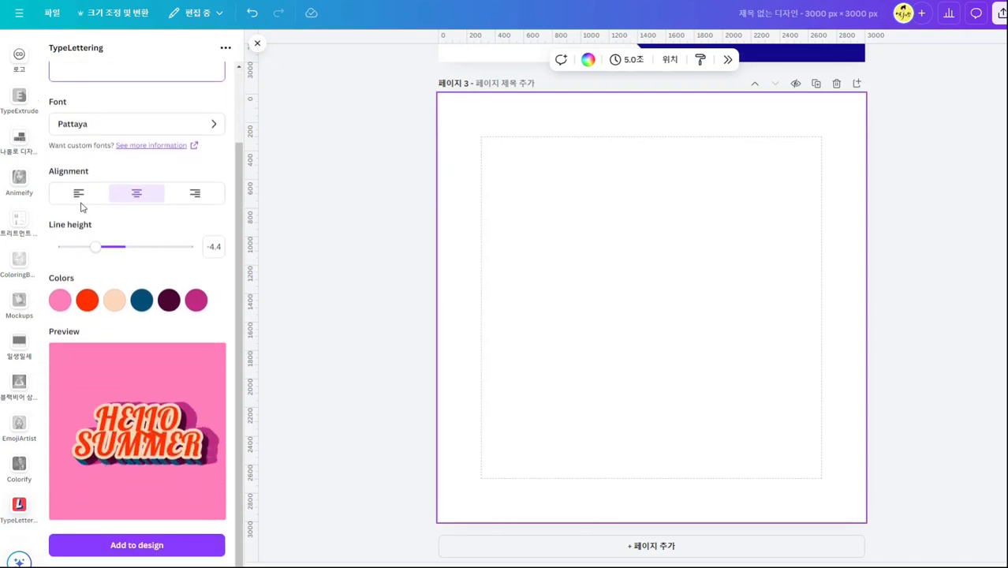
pyautogui.moveTo(97, 249); pyautogui.dragTo(99, 250)
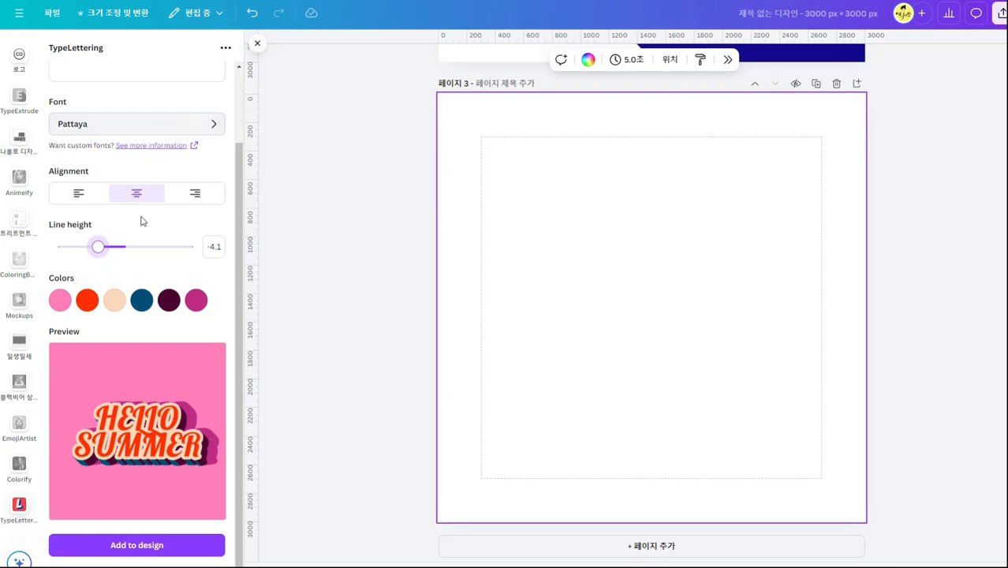
pyautogui.click(59, 301)
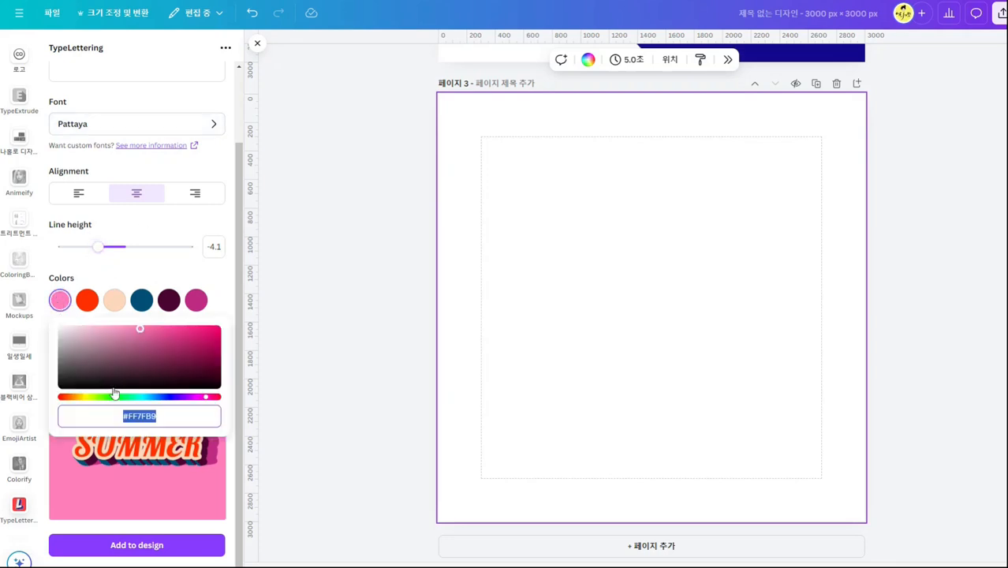
pyautogui.moveTo(161, 397); pyautogui.dragTo(166, 398)
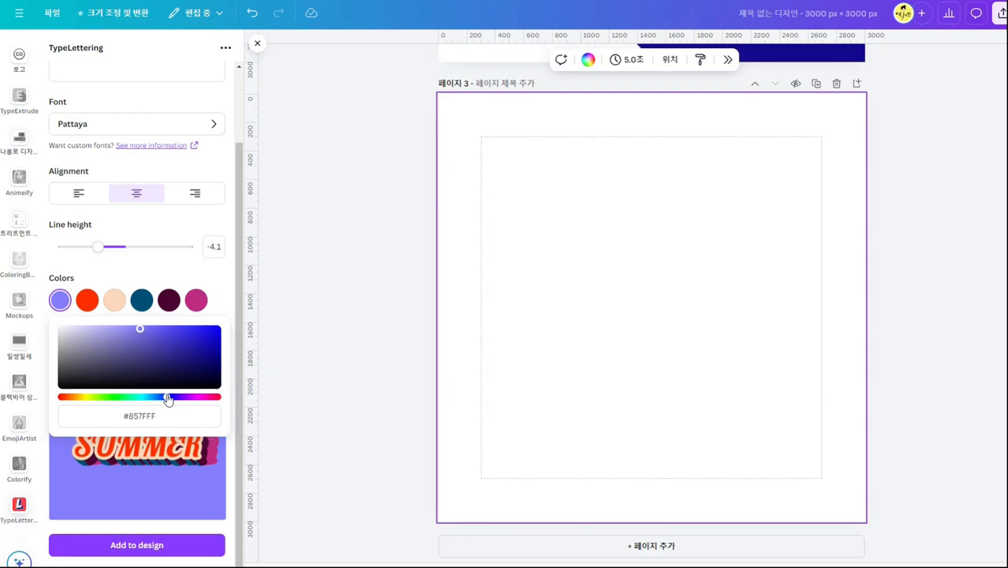
# Change the second color, the letter fill, to white #FFFFFF and the third color, the letter outline, to a vivid pure blue.
pyautogui.click(87, 300)
pyautogui.moveTo(142, 357); pyautogui.dragTo(45, 314)
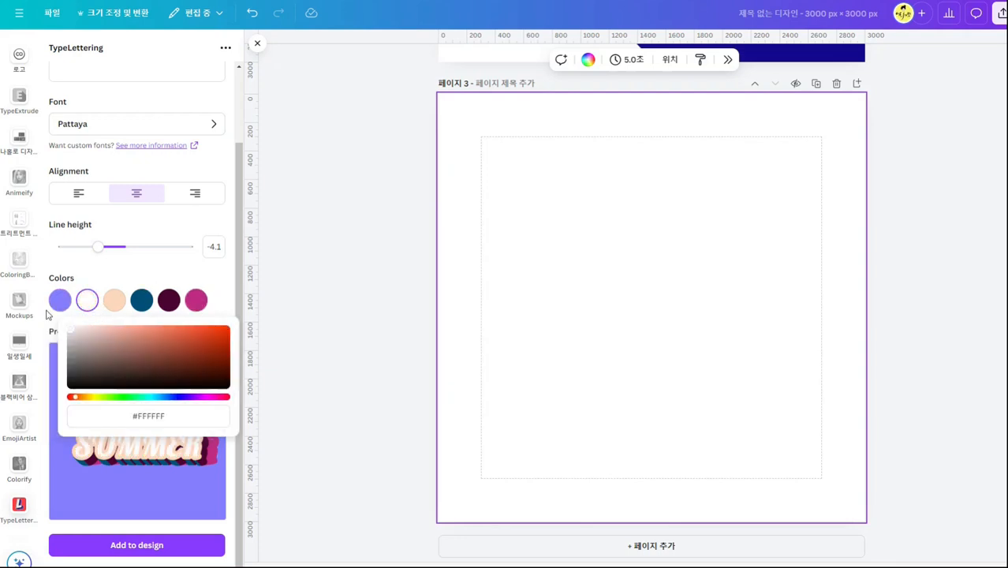
pyautogui.click(114, 301)
pyautogui.moveTo(170, 397)
pyautogui.mouseDown()
pyautogui.moveTo(129, 398)
pyautogui.moveTo(180, 401)
pyautogui.moveTo(171, 399)
pyautogui.mouseUp()
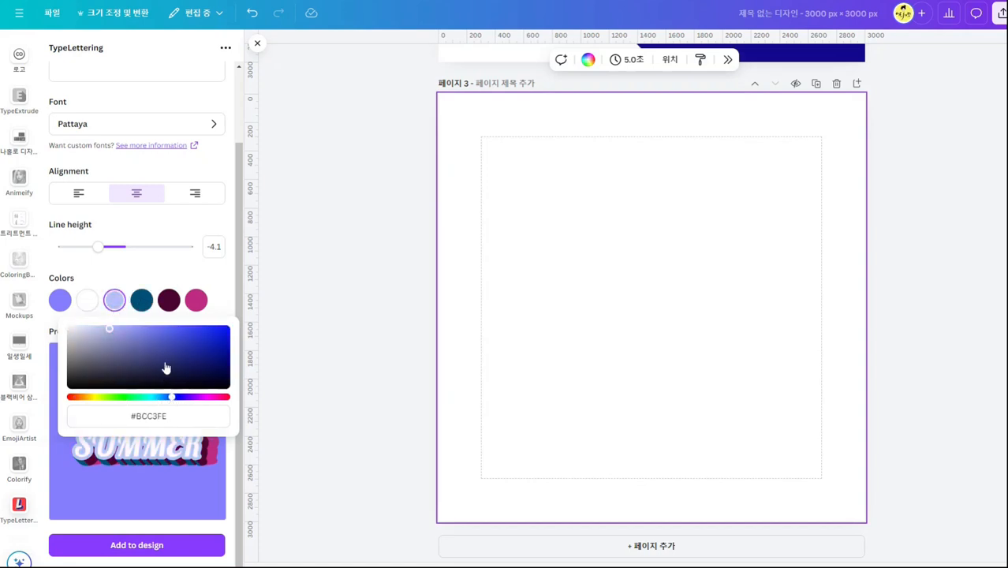
pyautogui.click(209, 335)
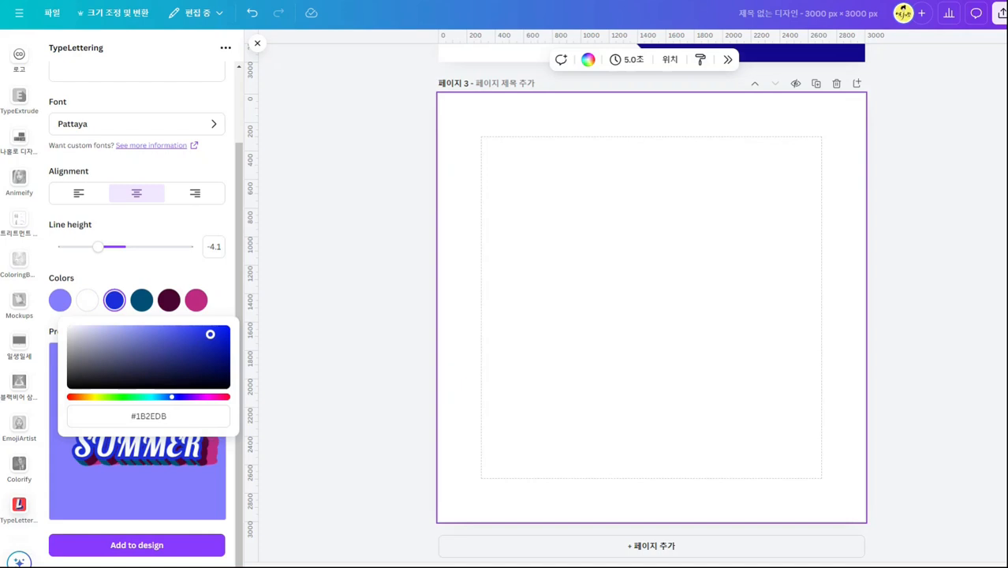
pyautogui.click(213, 336)
pyautogui.moveTo(213, 335); pyautogui.dragTo(225, 329)
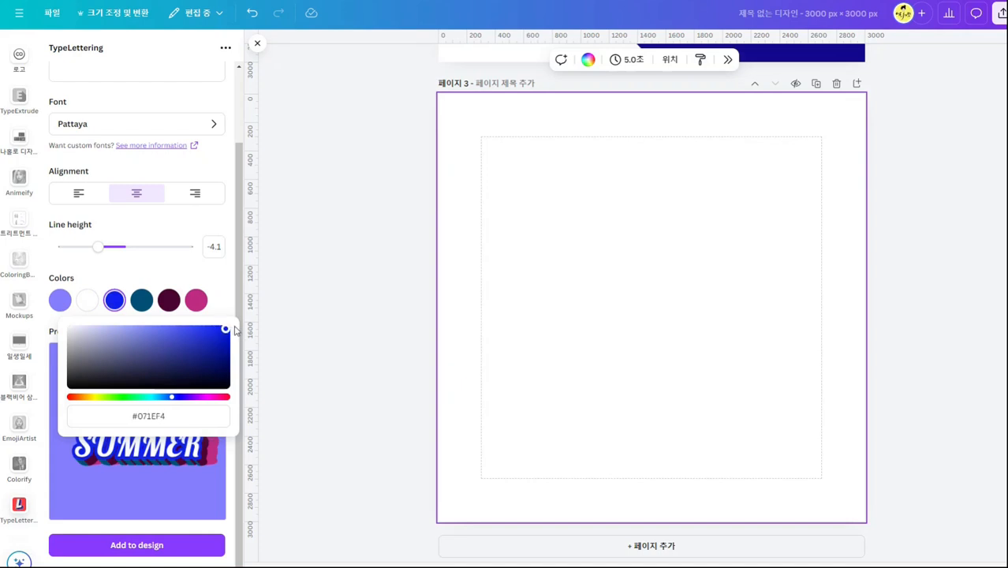
# Adjust the fourth color to a slightly less saturated dark teal blue.
pyautogui.click(141, 299)
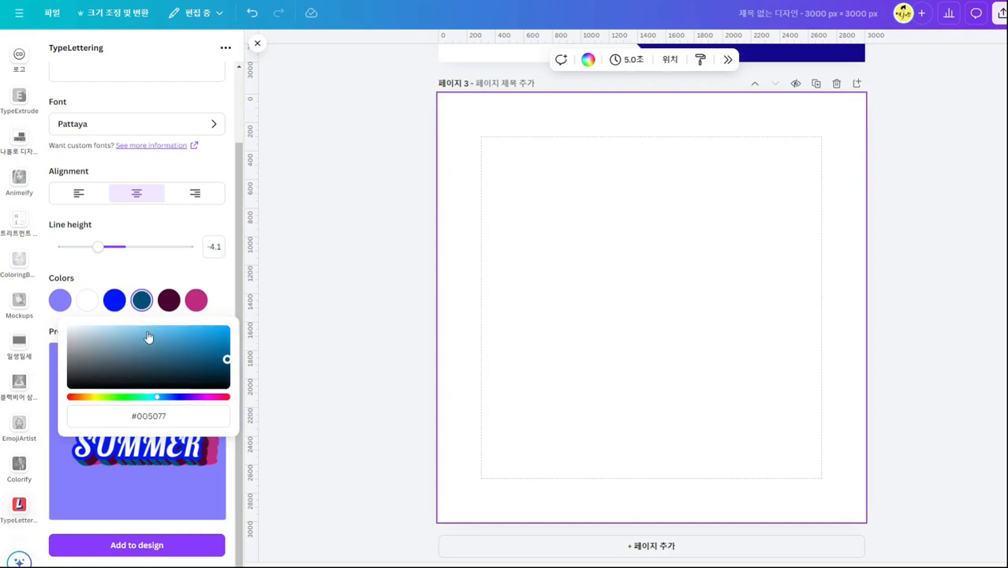
pyautogui.click(214, 359)
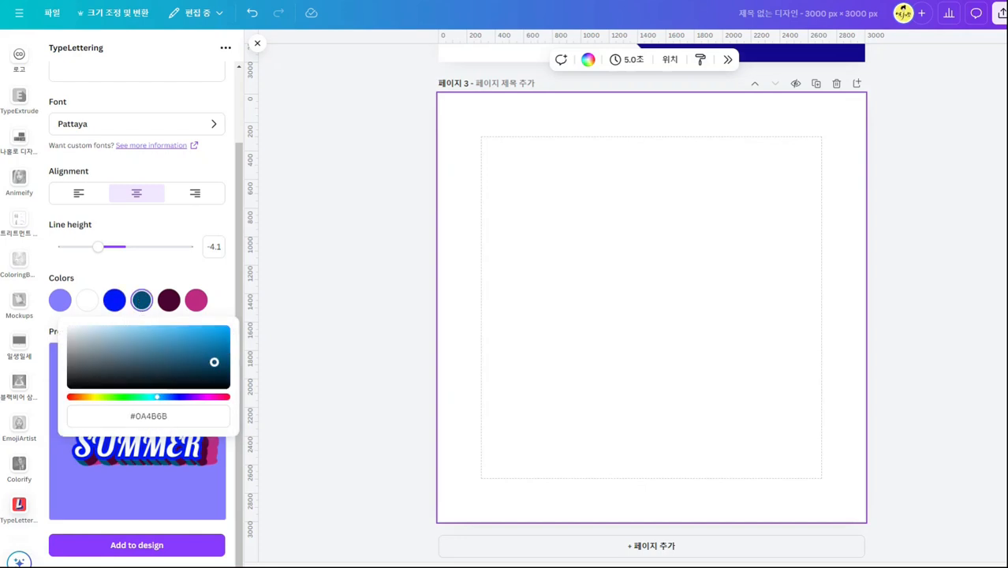
pyautogui.click(175, 303)
# Change the last color, the outer shadow, to turquoise and add the HELLO SUMMER lettering to page 3.
pyautogui.click(196, 301)
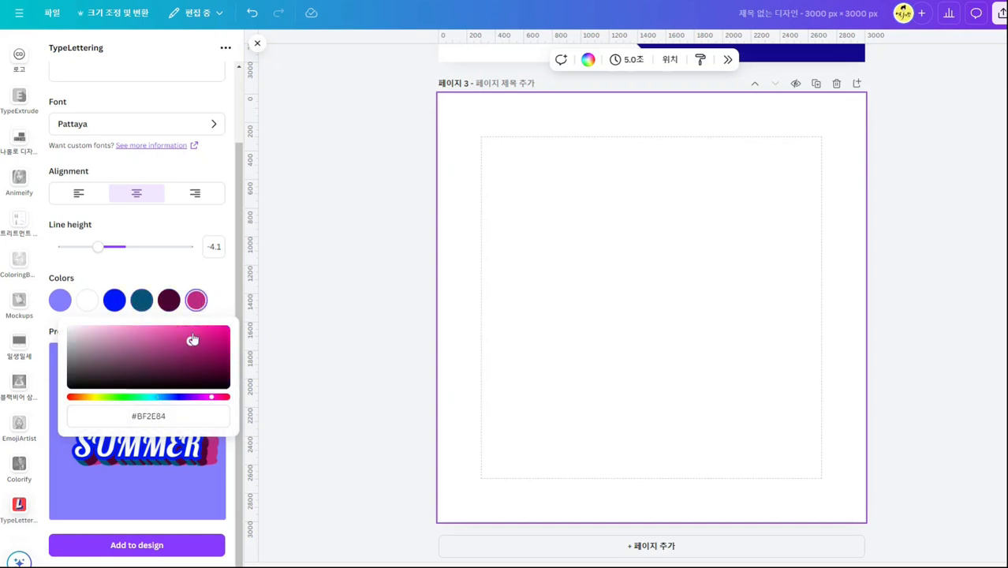
pyautogui.moveTo(134, 397)
pyautogui.mouseDown()
pyautogui.moveTo(89, 399)
pyautogui.moveTo(204, 402)
pyautogui.moveTo(148, 402)
pyautogui.mouseUp()
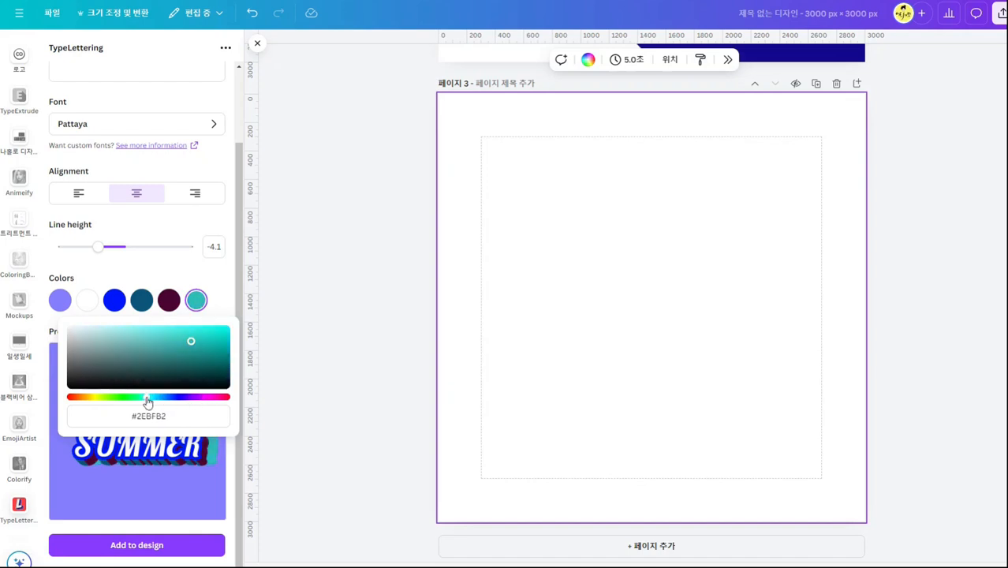
pyautogui.moveTo(186, 368); pyautogui.dragTo(211, 340)
pyautogui.click(221, 279)
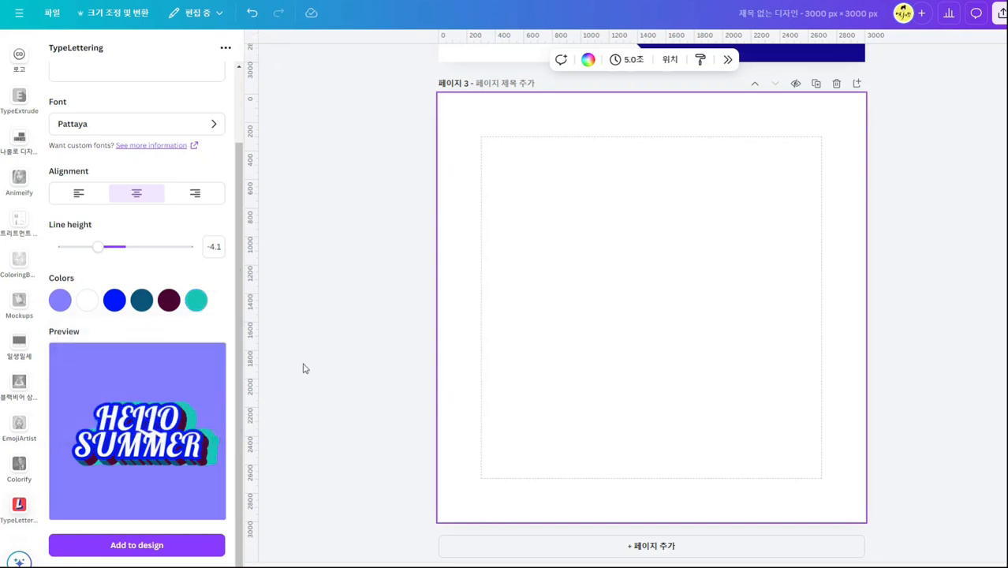
pyautogui.click(185, 546)
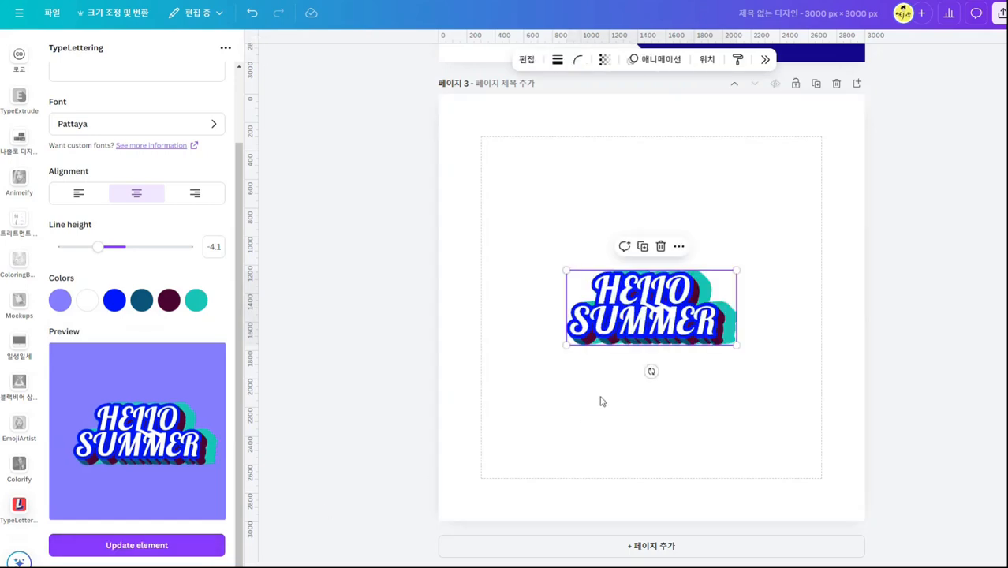
# Enlarge the HELLO SUMMER lettering on page 3 to about the width of the margin guides and reposition it within the page.
pyautogui.moveTo(736, 271); pyautogui.dragTo(947, 178)
pyautogui.moveTo(846, 316); pyautogui.dragTo(751, 317)
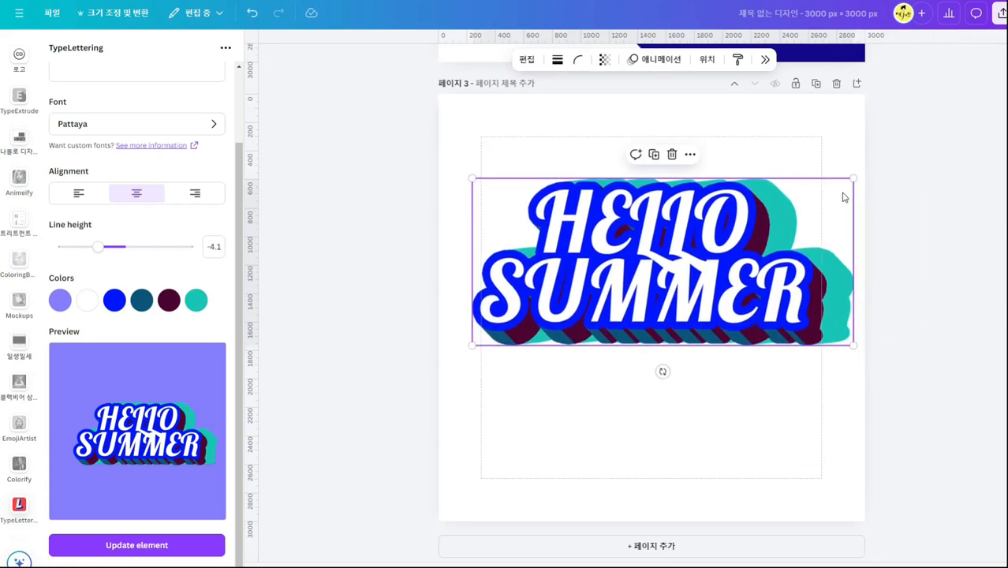
pyautogui.moveTo(854, 178); pyautogui.dragTo(822, 193)
pyautogui.moveTo(712, 289); pyautogui.dragTo(722, 299)
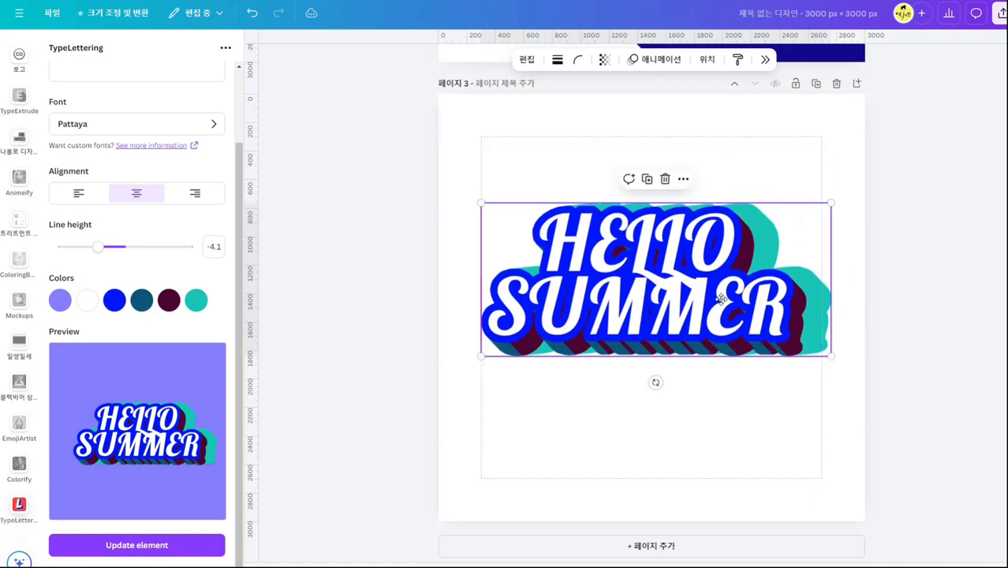
# Leave the lettering template, search the apps for Type to open TypeCraft, and add a blank page after page 3.
pyautogui.scroll(5, 73, 138)
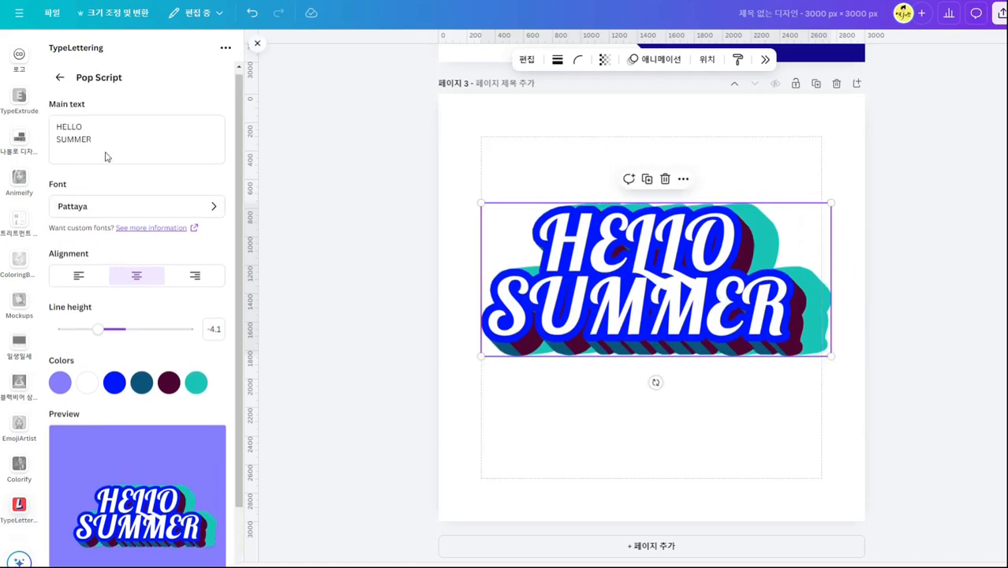
pyautogui.click(57, 81)
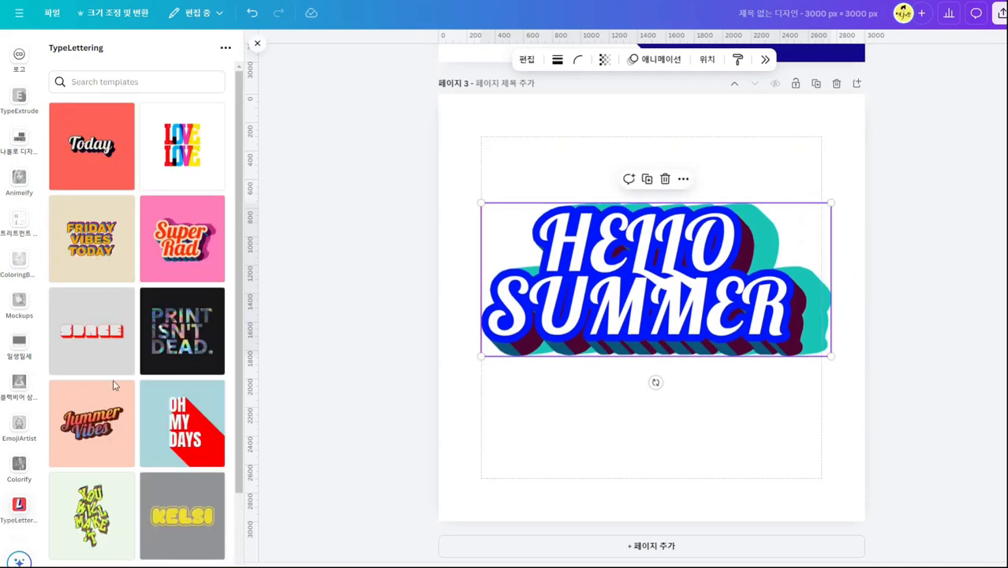
pyautogui.scroll(2, 8, 201)
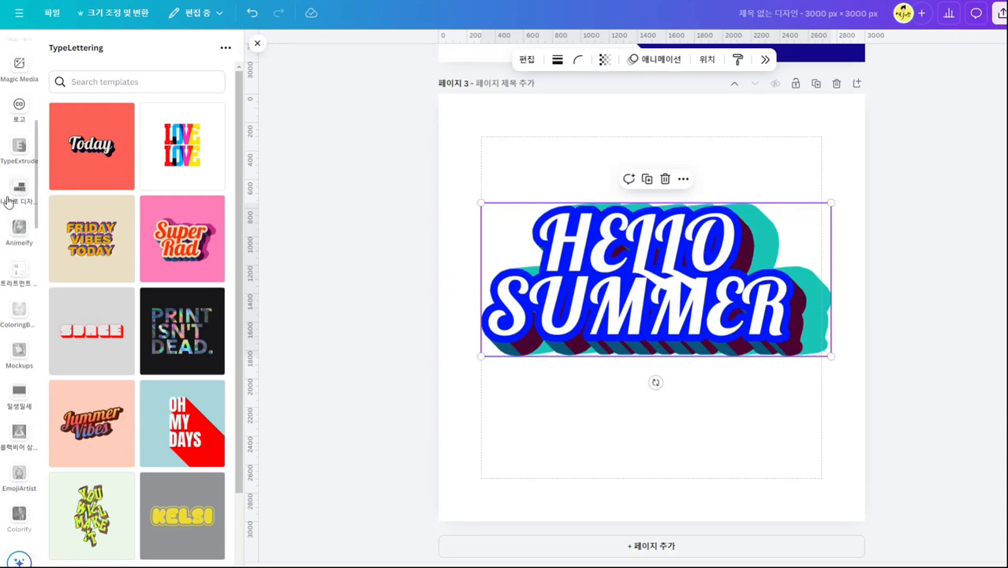
pyautogui.scroll(5, 8, 202)
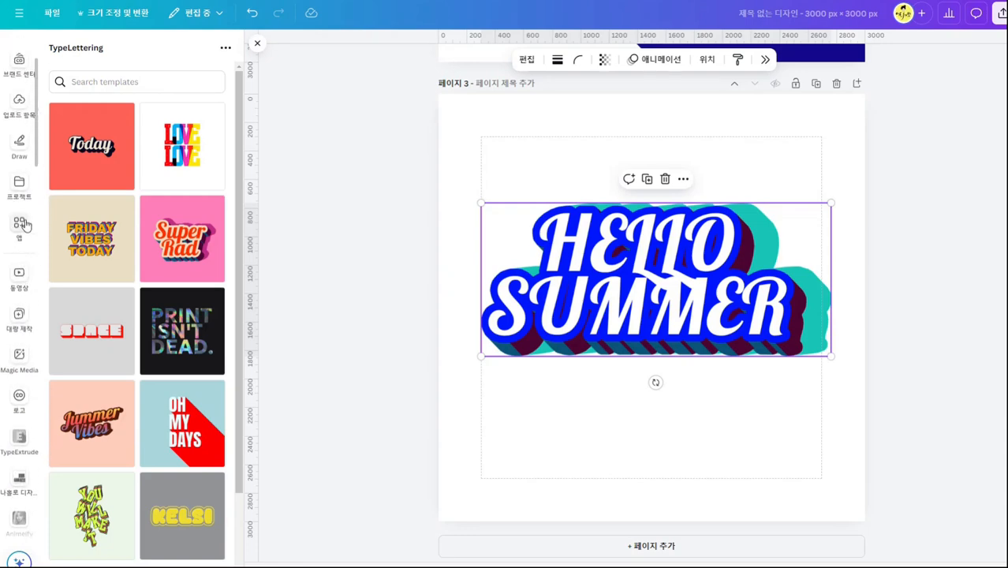
pyautogui.click(20, 229)
pyautogui.click(135, 49)
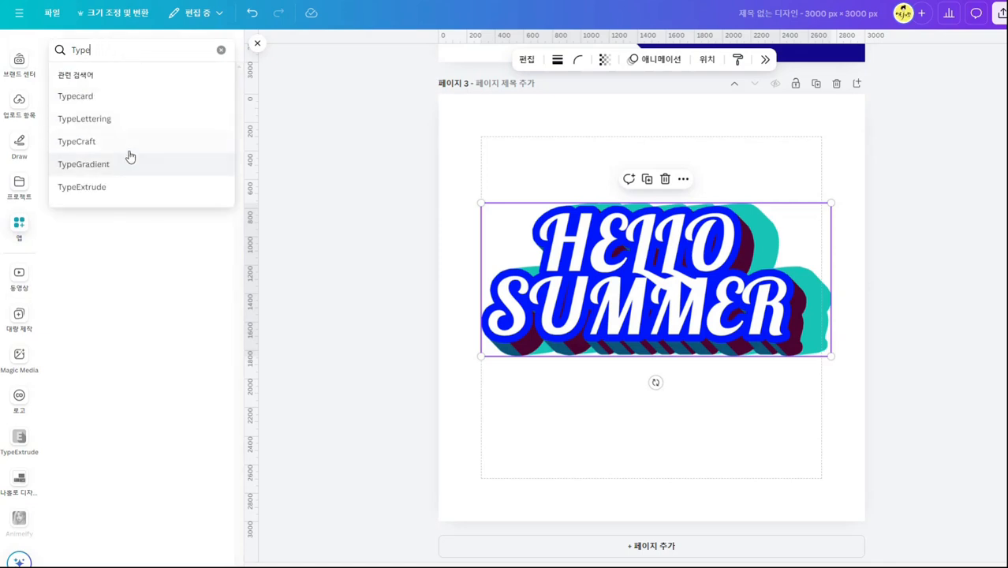
pyautogui.click(131, 148)
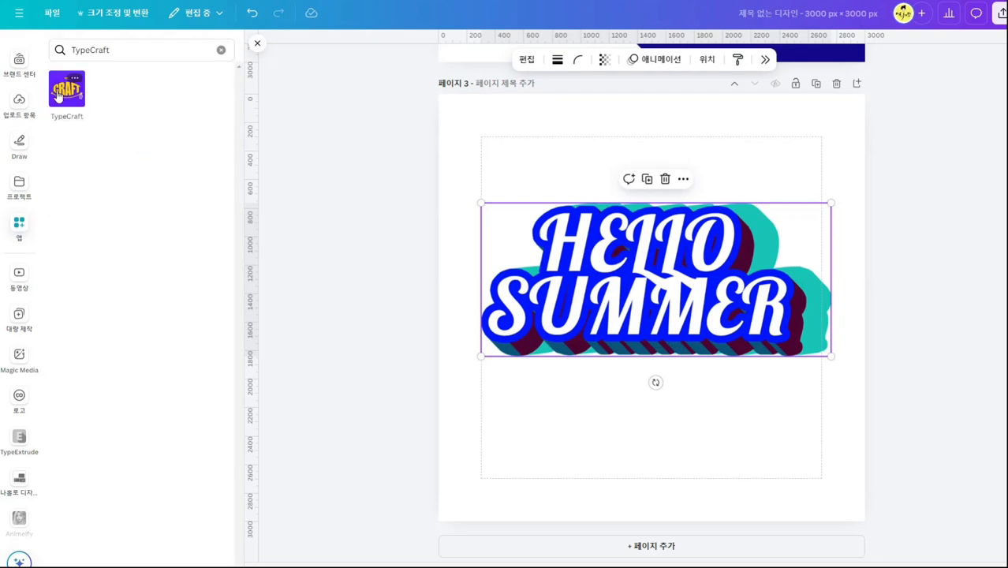
pyautogui.click(57, 94)
pyautogui.click(858, 85)
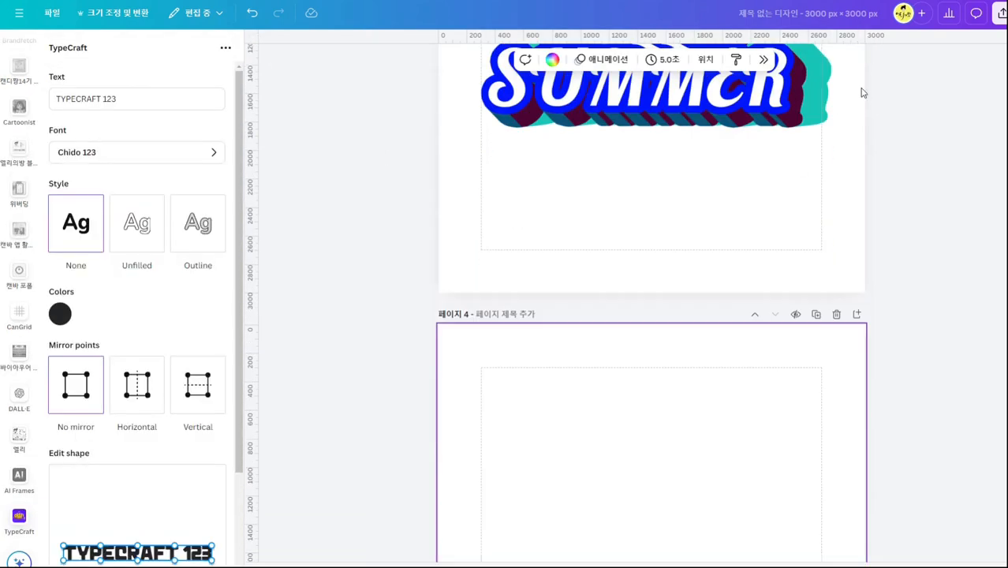
# Replace the TypeCraft sample text with SUMMER.
pyautogui.scroll(-3, 180, 331)
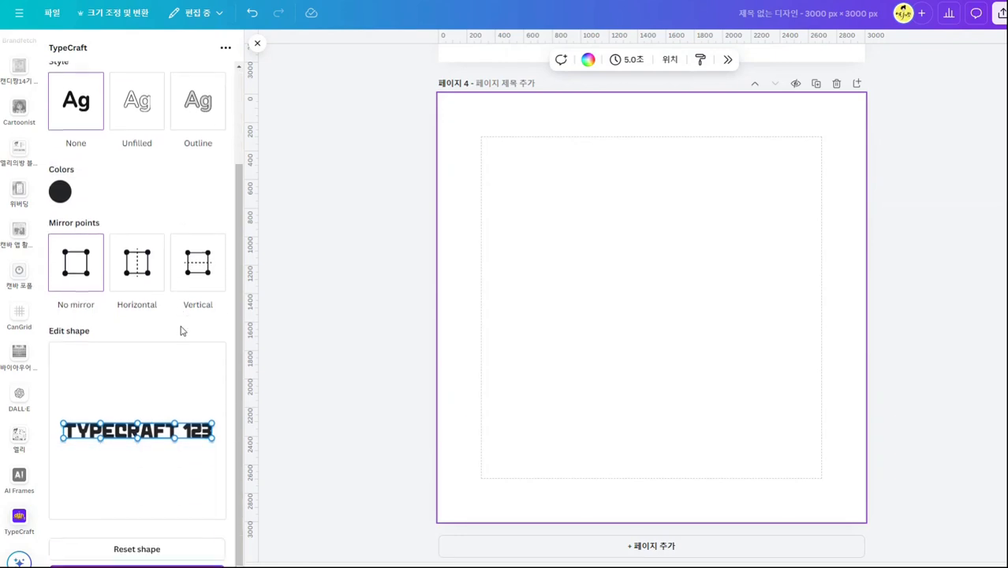
pyautogui.scroll(-1, 181, 331)
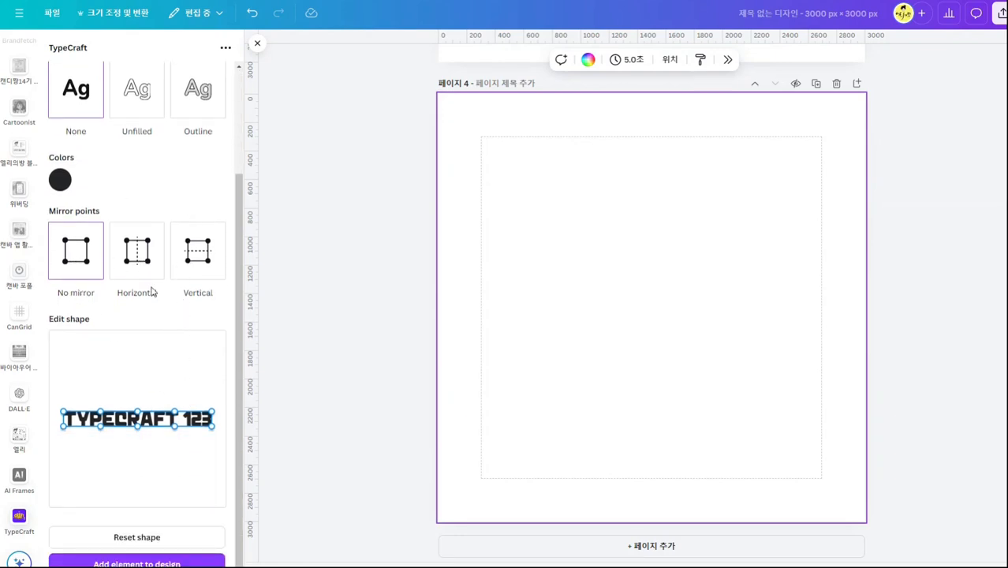
pyautogui.scroll(1, 161, 298)
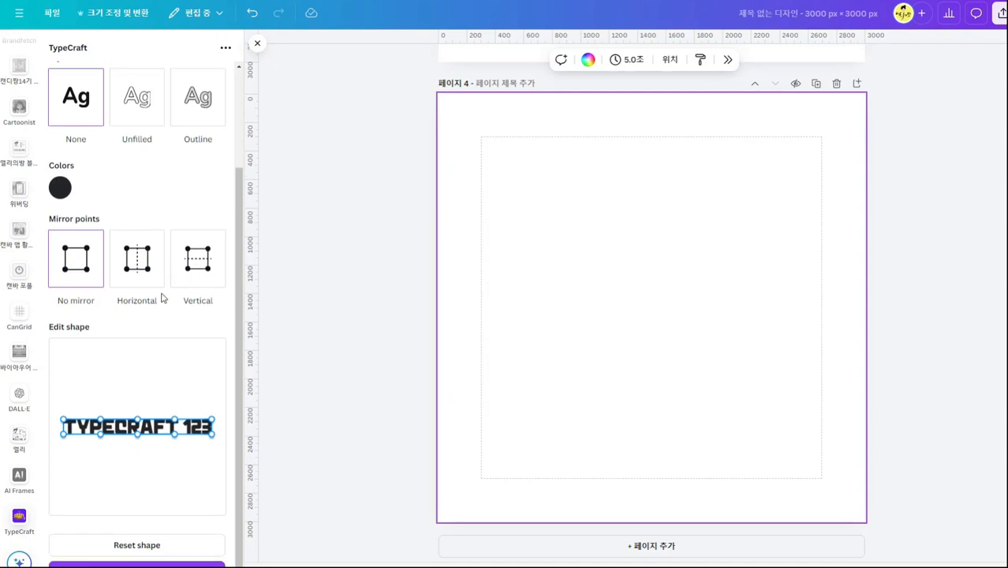
pyautogui.scroll(3, 162, 297)
pyautogui.click(116, 99)
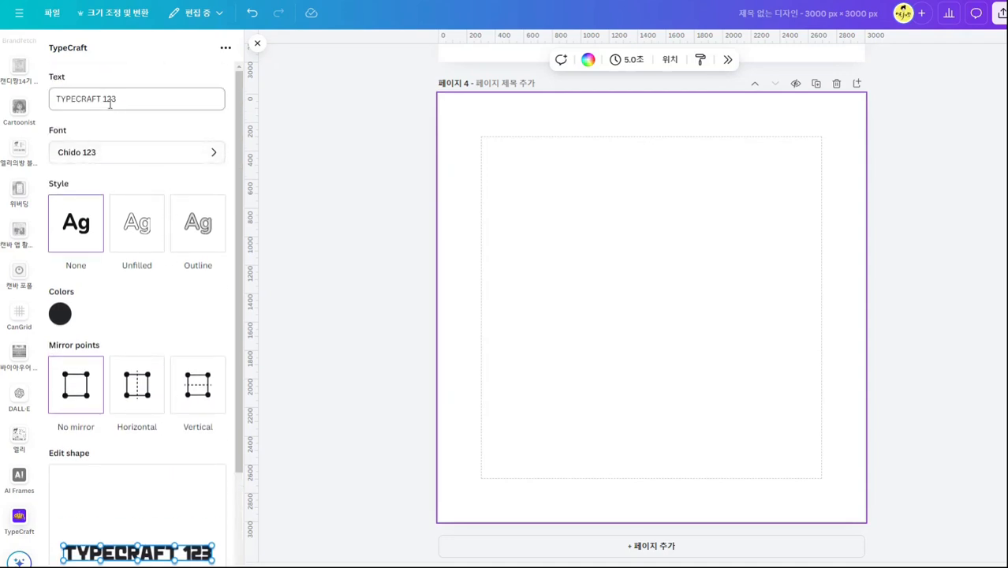
pyautogui.moveTo(116, 99); pyautogui.dragTo(55, 99)
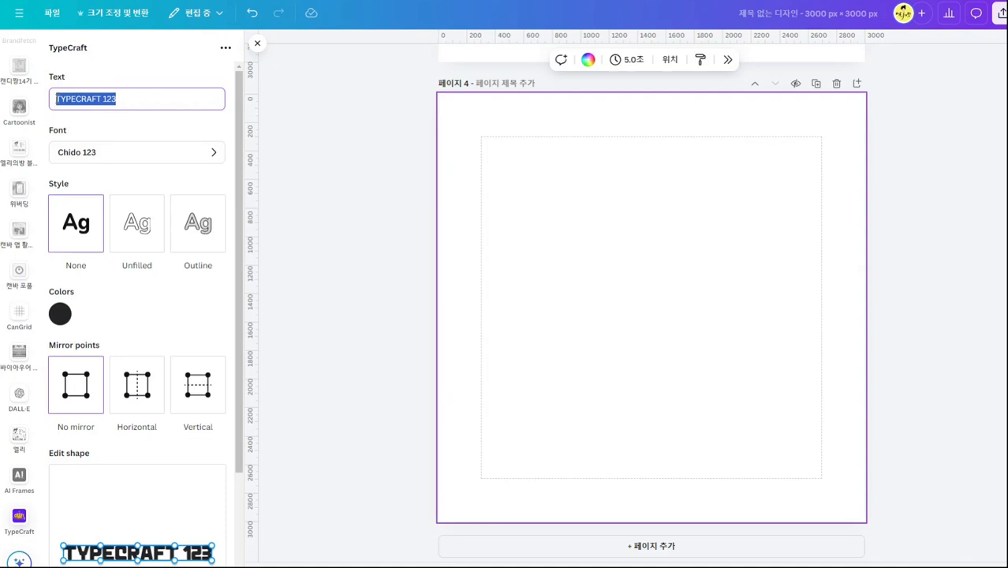
pyautogui.press('capslock')
pyautogui.write('SUMMER')
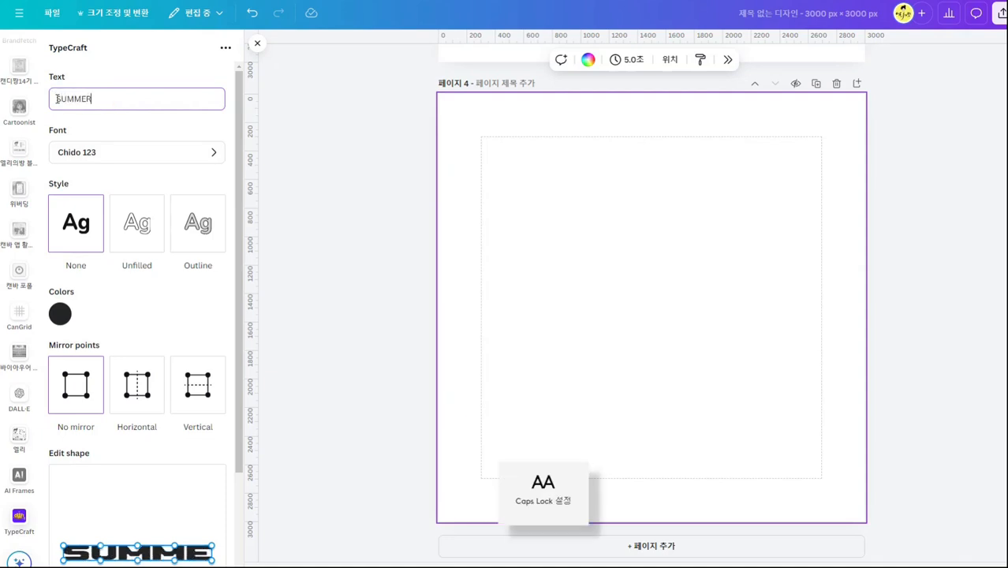
pyautogui.click(122, 185)
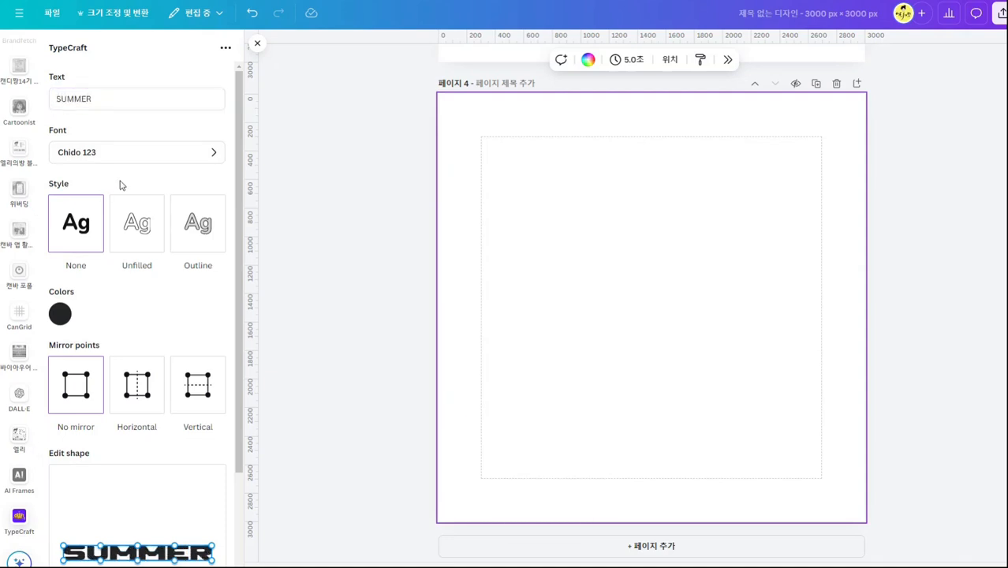
# Try the Unfilled and Outline styles on the SUMMER text and return to the None style.
pyautogui.scroll(-1, 160, 515)
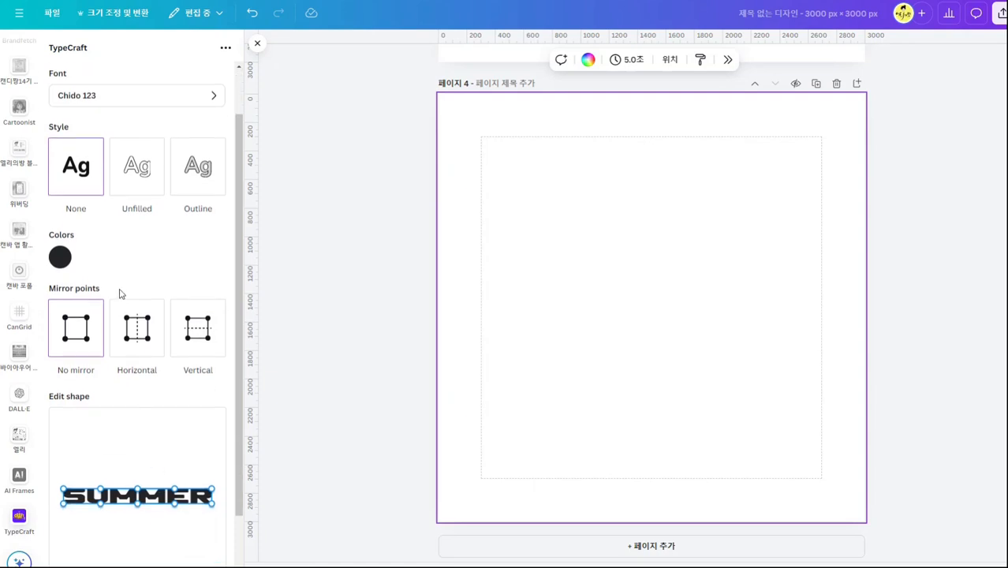
pyautogui.click(142, 172)
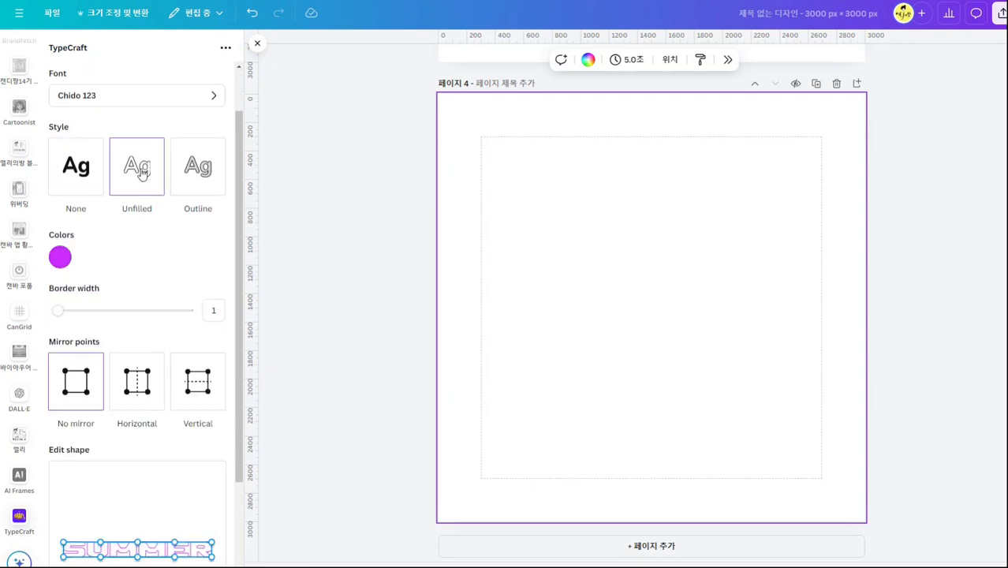
pyautogui.click(198, 181)
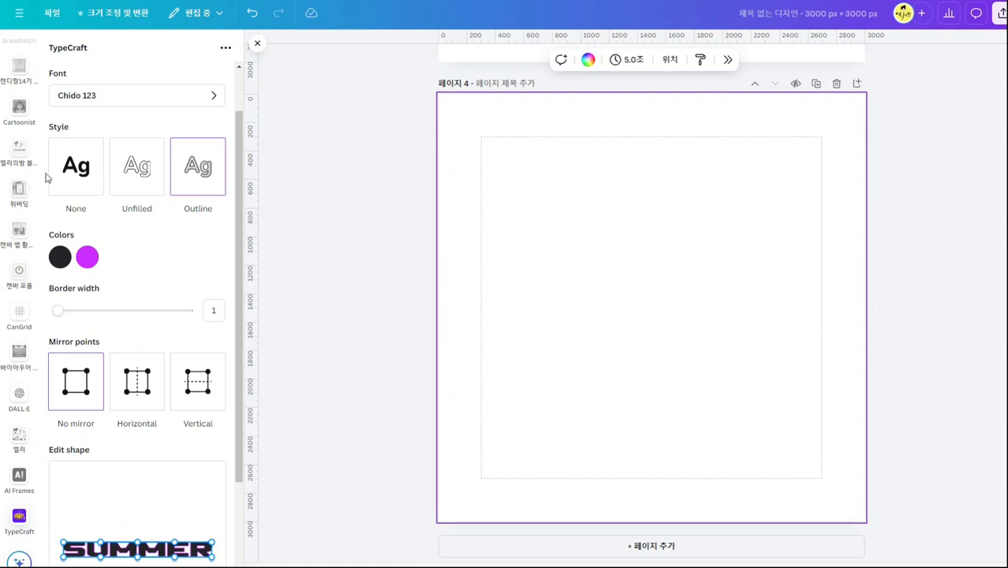
pyautogui.click(71, 172)
# Warp the SUMMER shape into a downward curve by spreading the left corners apart and lowering the bottom and top centre points.
pyautogui.scroll(-2, 180, 256)
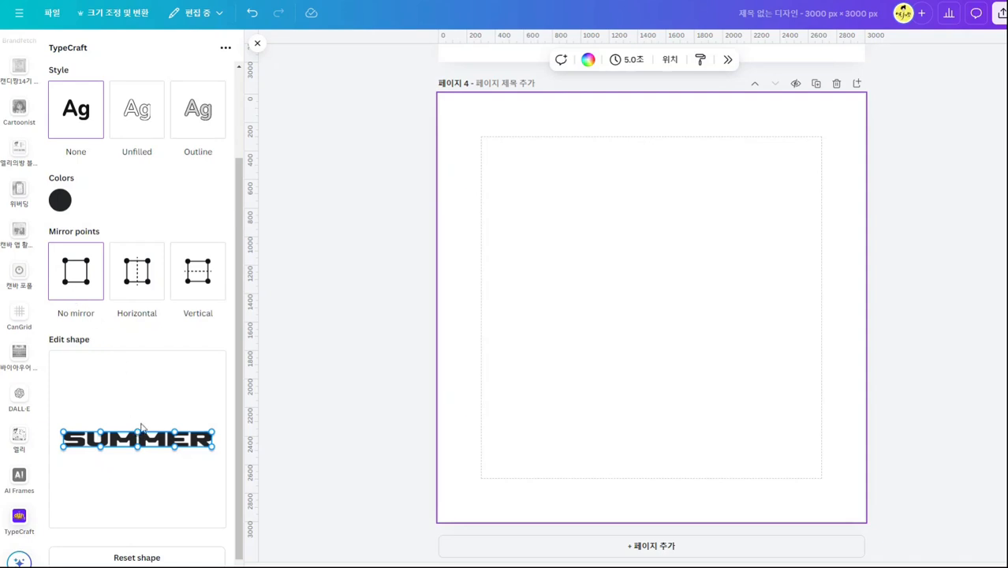
pyautogui.moveTo(140, 436); pyautogui.dragTo(139, 386)
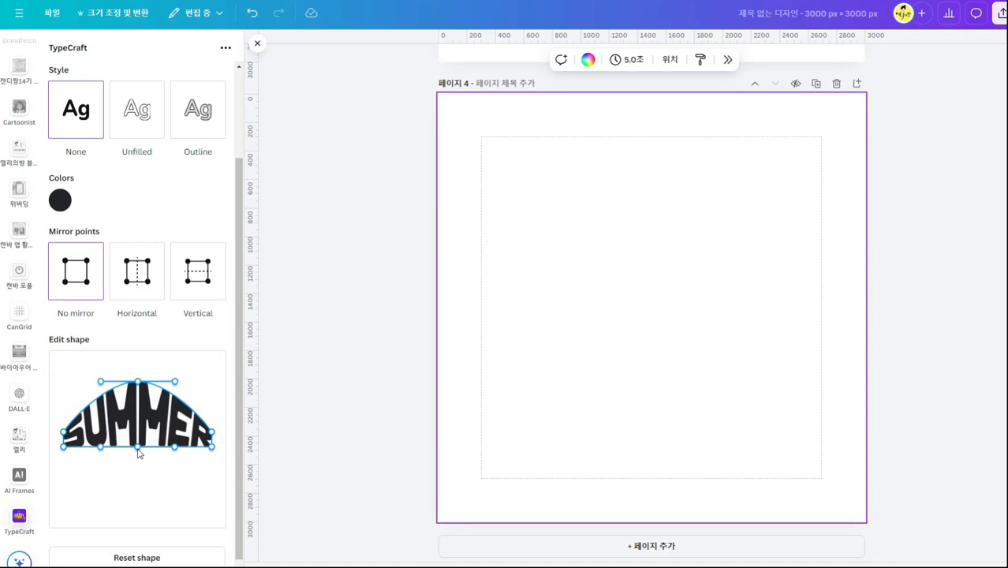
pyautogui.moveTo(138, 452); pyautogui.dragTo(130, 509)
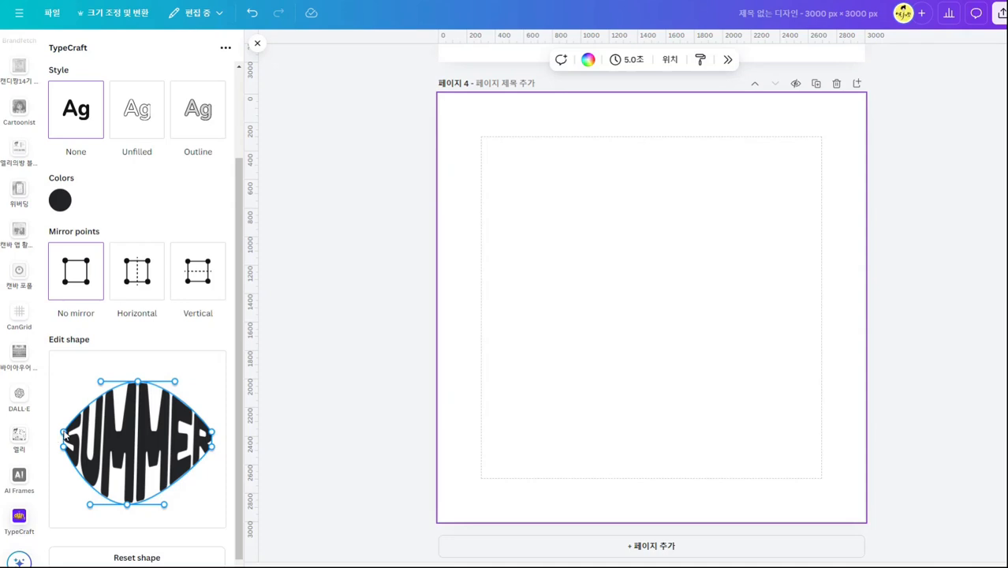
pyautogui.moveTo(65, 435); pyautogui.dragTo(77, 407)
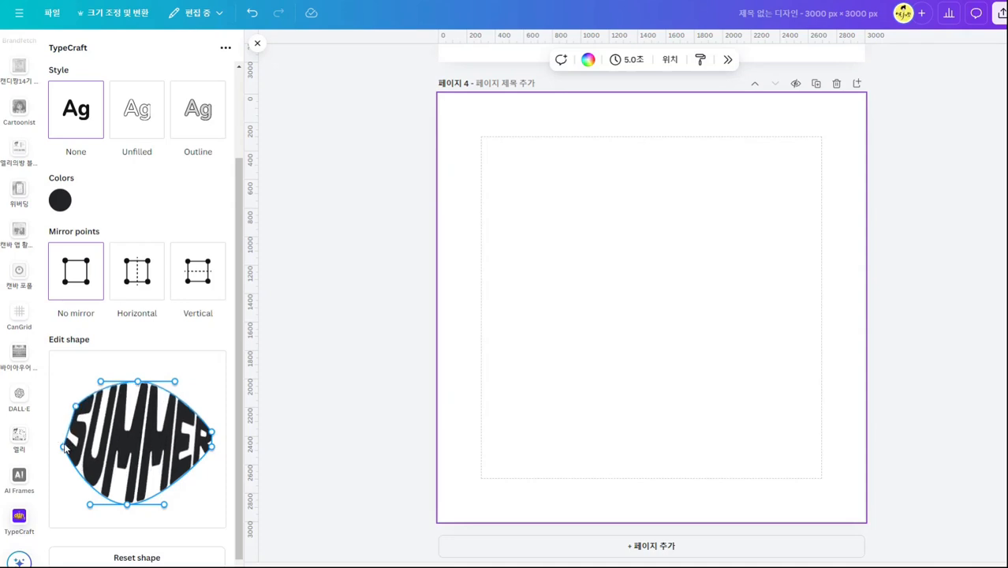
pyautogui.moveTo(65, 447); pyautogui.dragTo(70, 478)
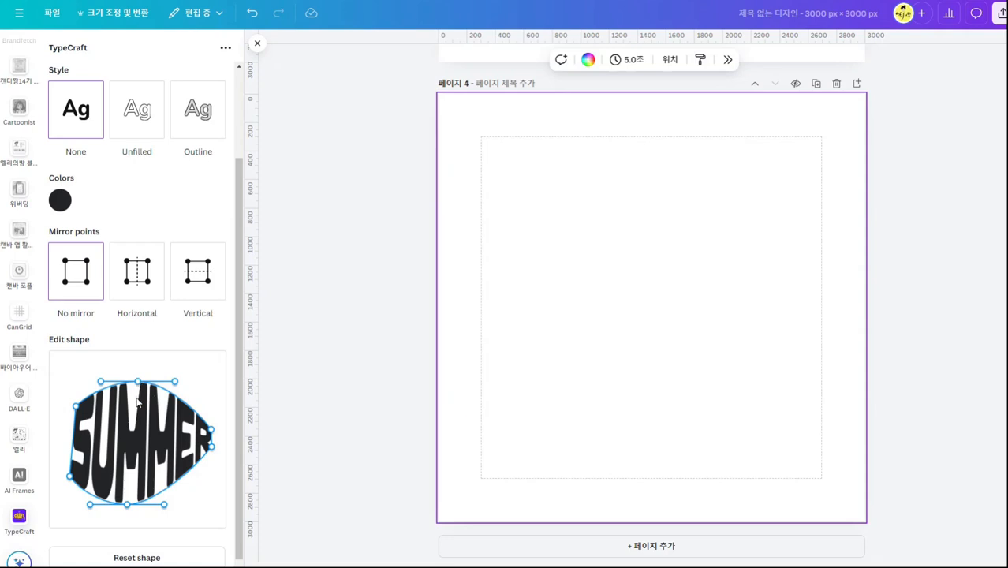
pyautogui.moveTo(139, 384); pyautogui.dragTo(141, 447)
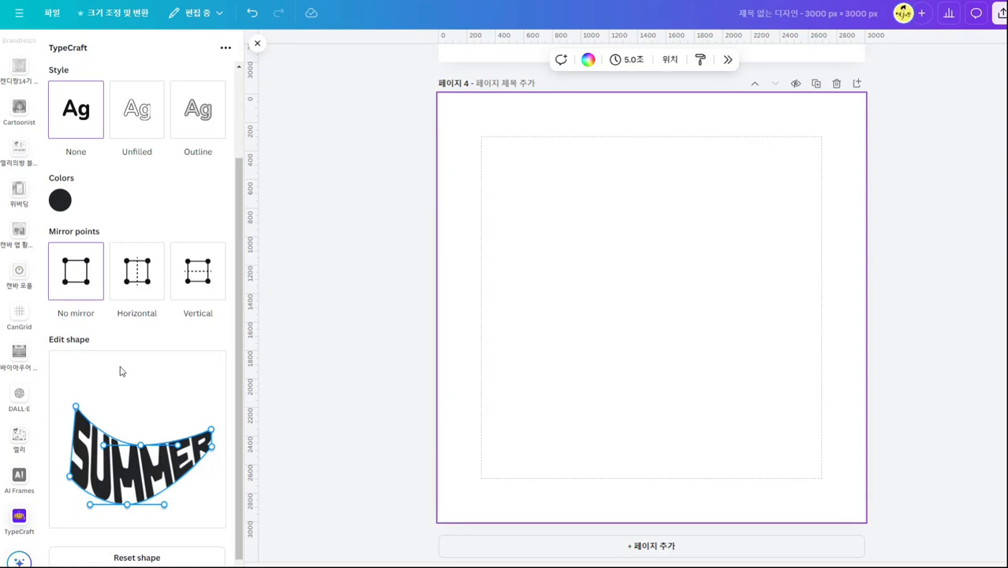
# Try horizontal mirror points by pulling the shape's upper-left corner outward and moving it back.
pyautogui.click(137, 273)
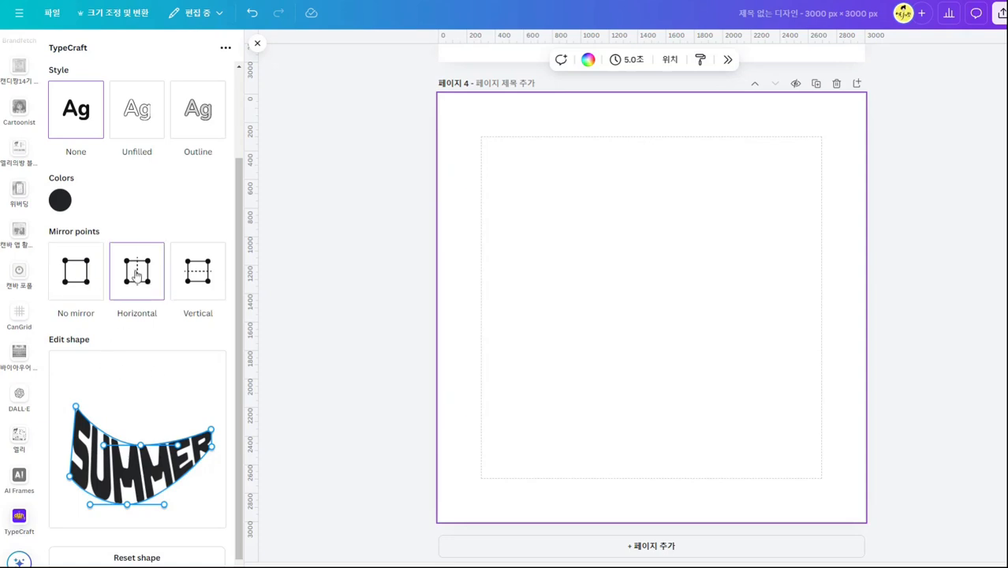
pyautogui.click(188, 287)
pyautogui.moveTo(75, 408); pyautogui.dragTo(43, 388)
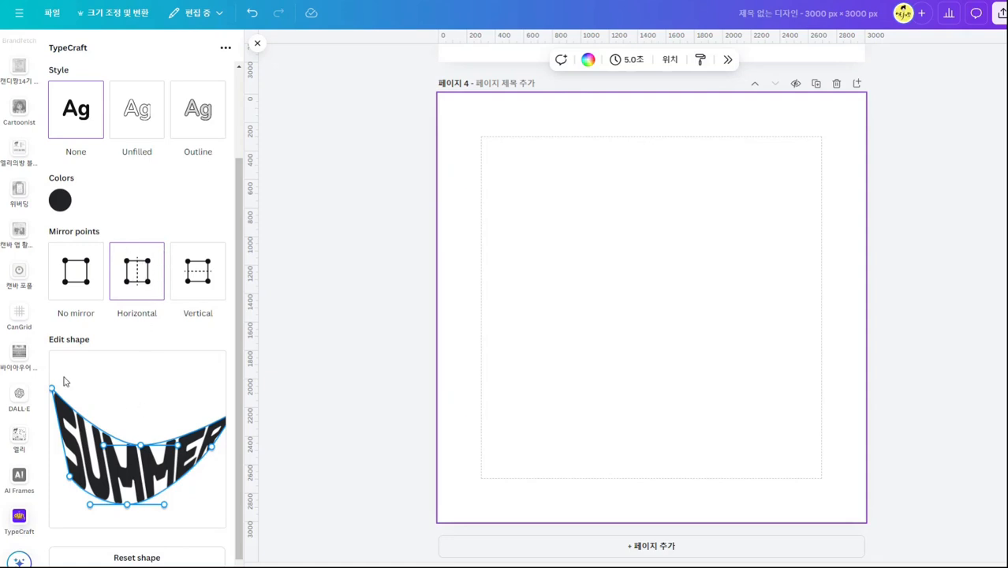
pyautogui.moveTo(52, 391); pyautogui.dragTo(74, 406)
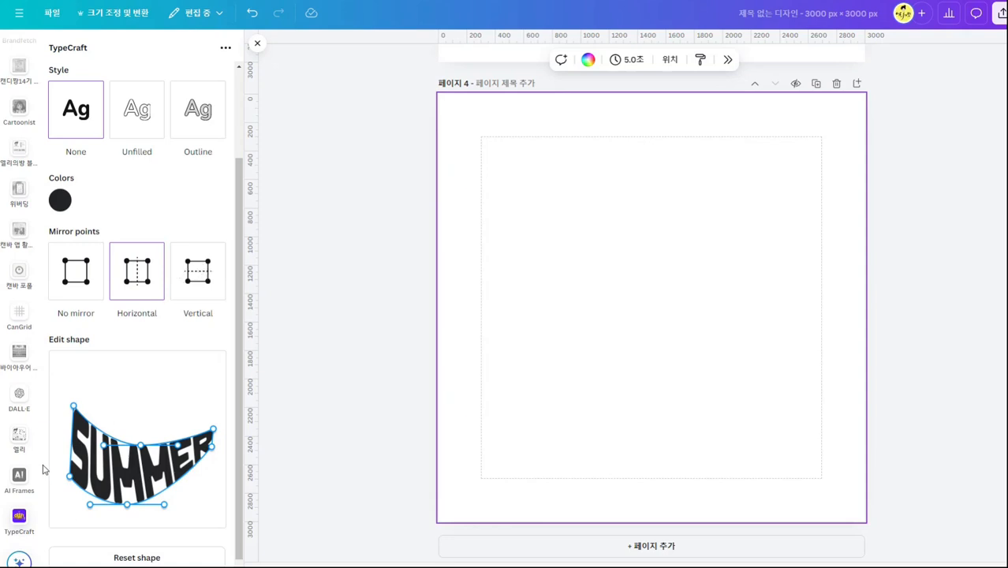
# Lower the top centre point slightly with vertical mirroring, then nudge it up and left with No mirror selected.
pyautogui.click(221, 273)
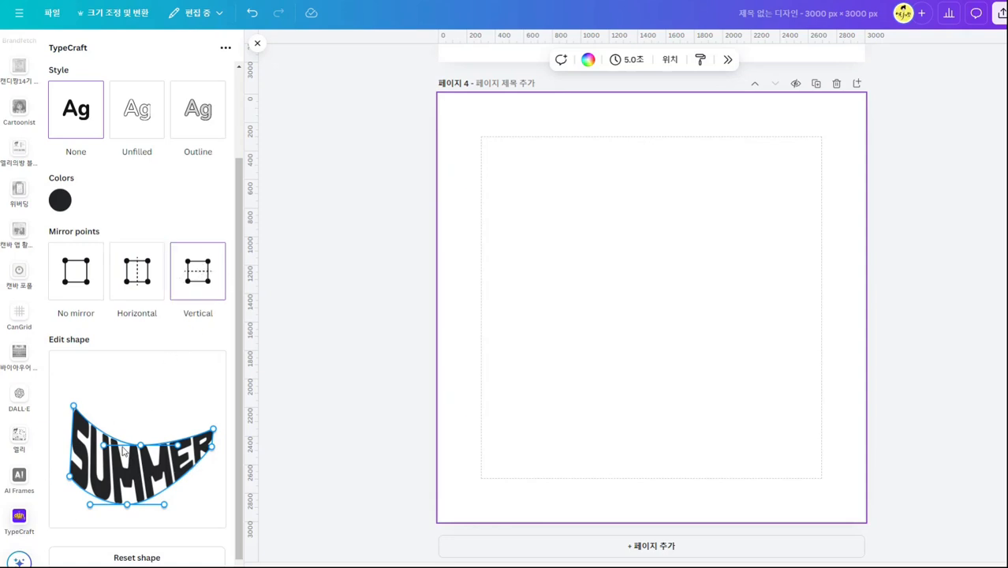
pyautogui.moveTo(142, 448)
pyautogui.mouseDown()
pyautogui.moveTo(142, 377)
pyautogui.moveTo(139, 454)
pyautogui.mouseUp()
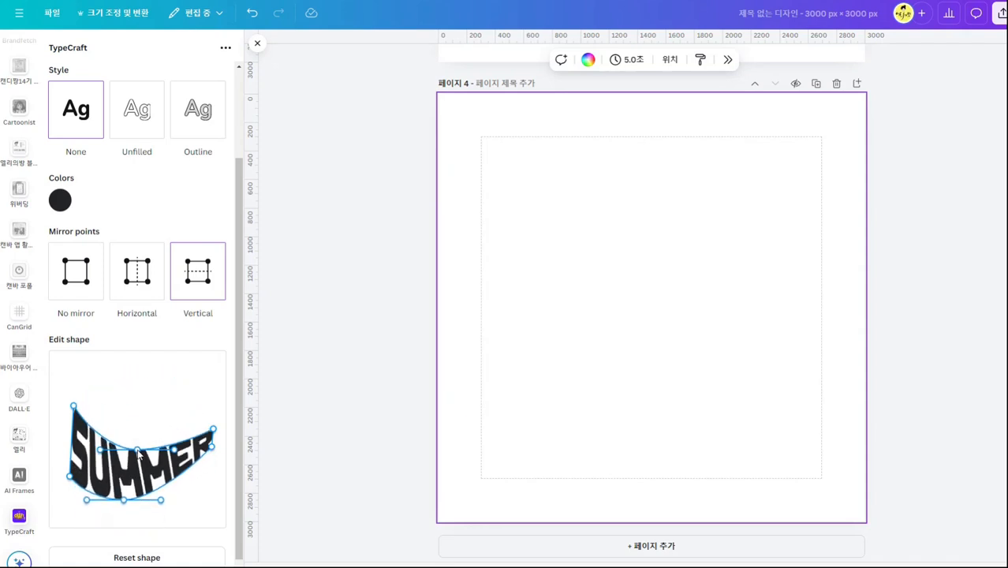
pyautogui.click(89, 290)
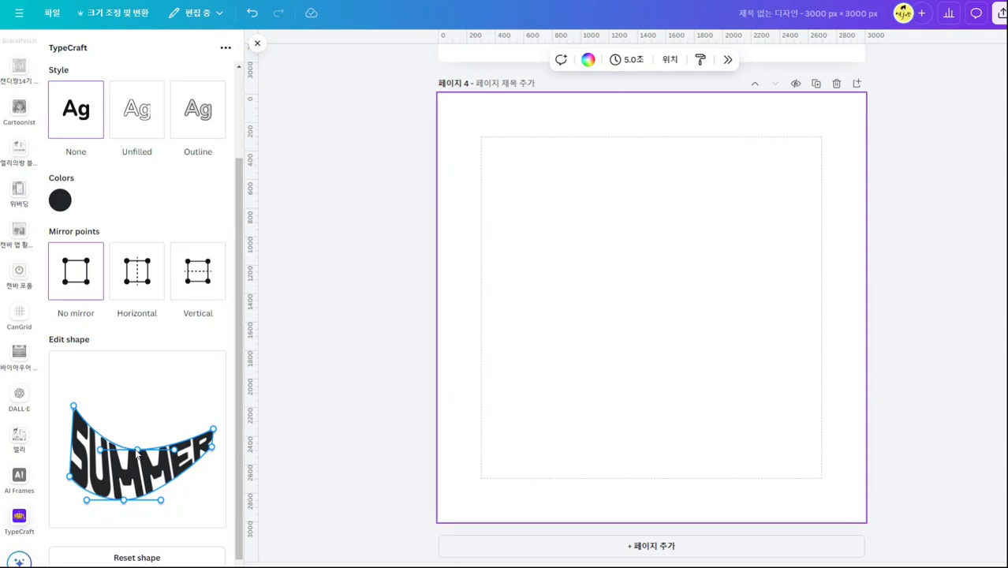
pyautogui.moveTo(138, 451); pyautogui.dragTo(136, 448)
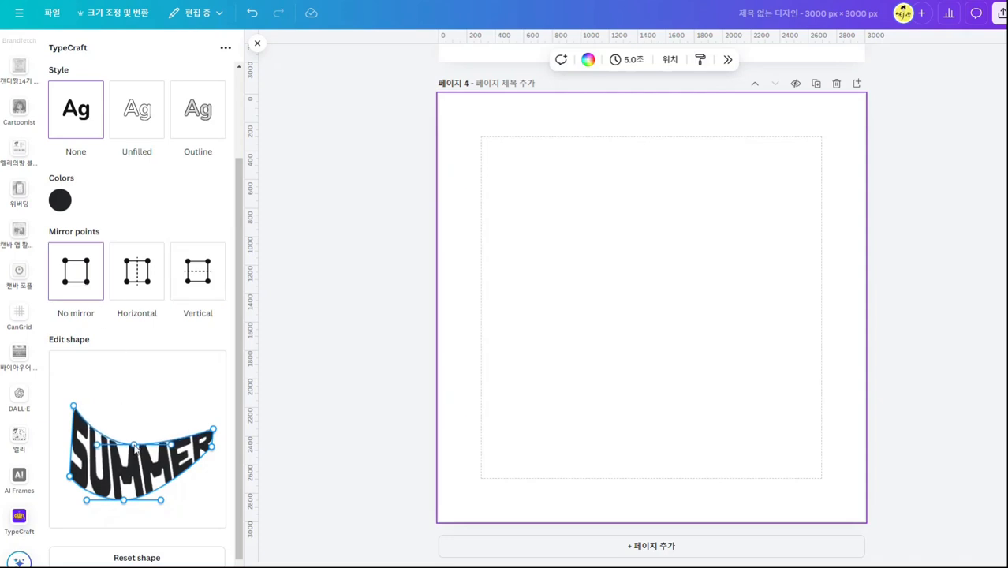
# Change the SUMMER text color to vivid blue #004FFF.
pyautogui.click(60, 200)
pyautogui.moveTo(195, 260); pyautogui.dragTo(225, 227)
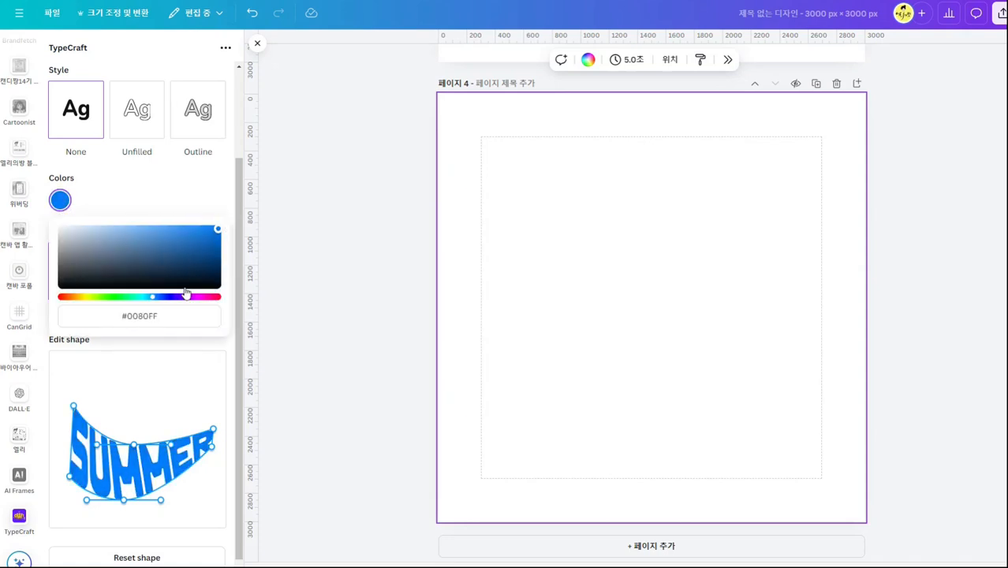
pyautogui.moveTo(154, 302); pyautogui.dragTo(159, 300)
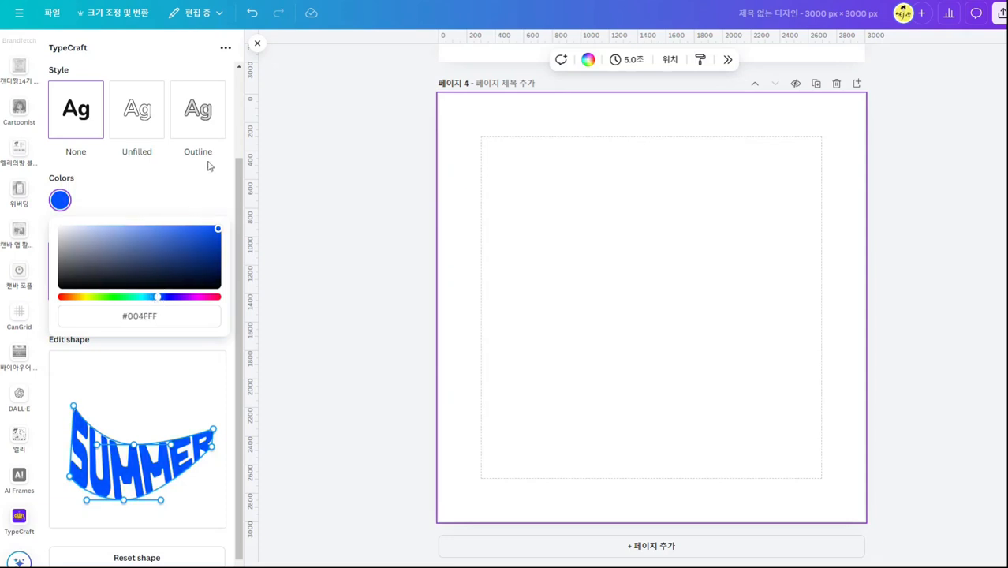
pyautogui.scroll(2, 193, 221)
pyautogui.scroll(-3, 189, 324)
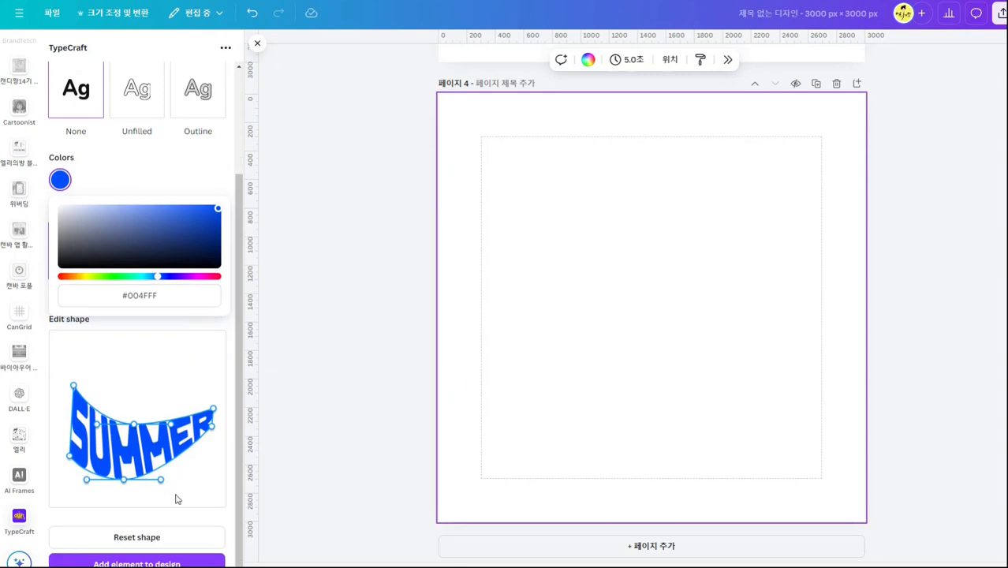
# Add the warped blue SUMMER text to page 4, enlarge it and centre it horizontally on the page.
pyautogui.click(136, 563)
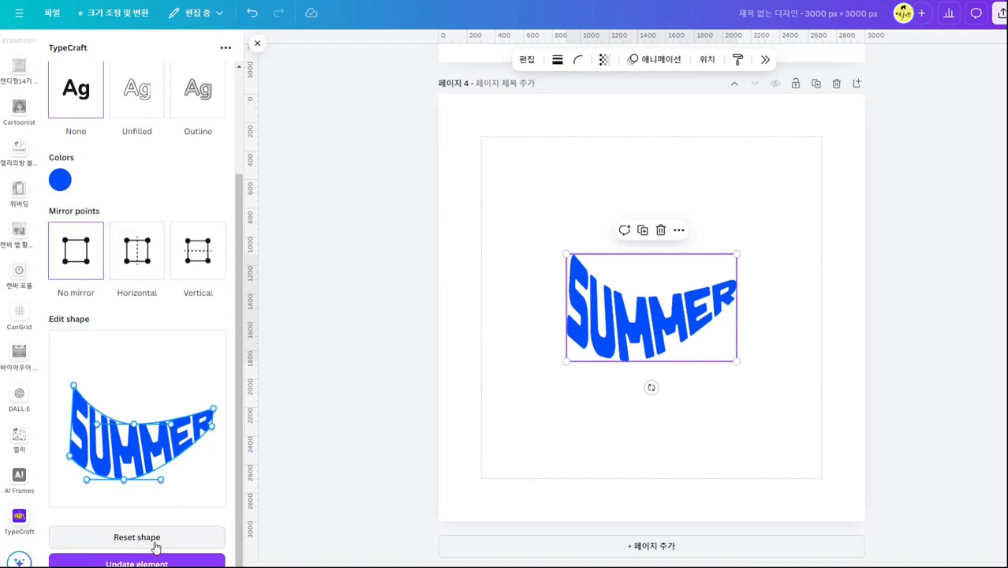
pyautogui.moveTo(737, 255); pyautogui.dragTo(828, 196)
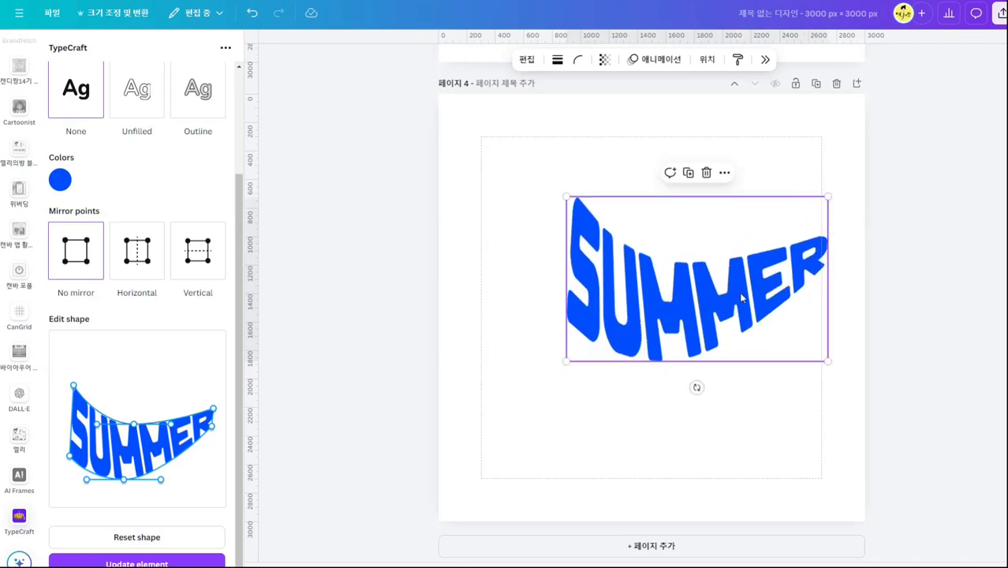
pyautogui.moveTo(741, 297); pyautogui.dragTo(707, 298)
pyautogui.click(936, 385)
# Review the earlier pages and add a blank fifth page after the warped SUMMER page.
pyautogui.scroll(1, 915, 421)
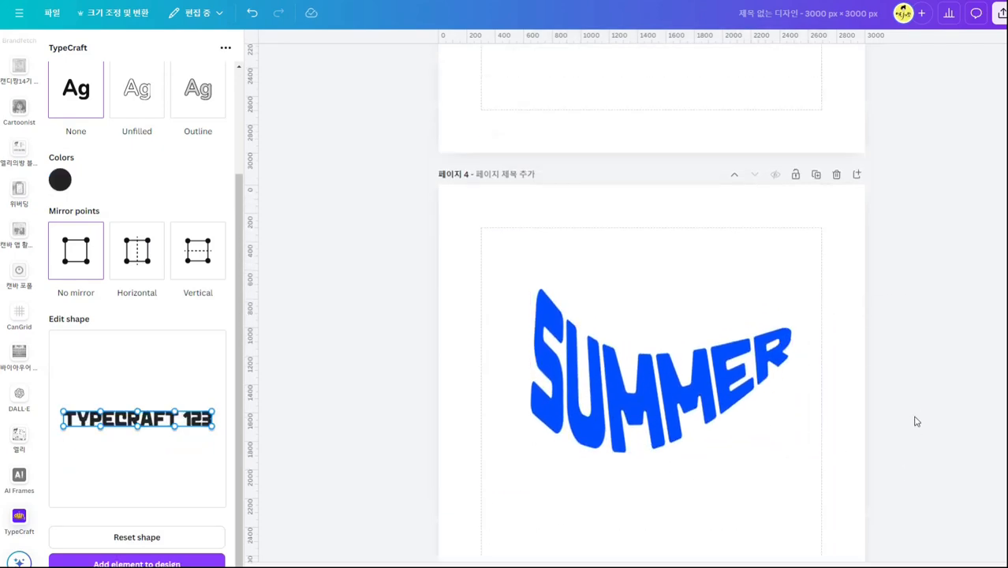
pyautogui.scroll(15, 915, 422)
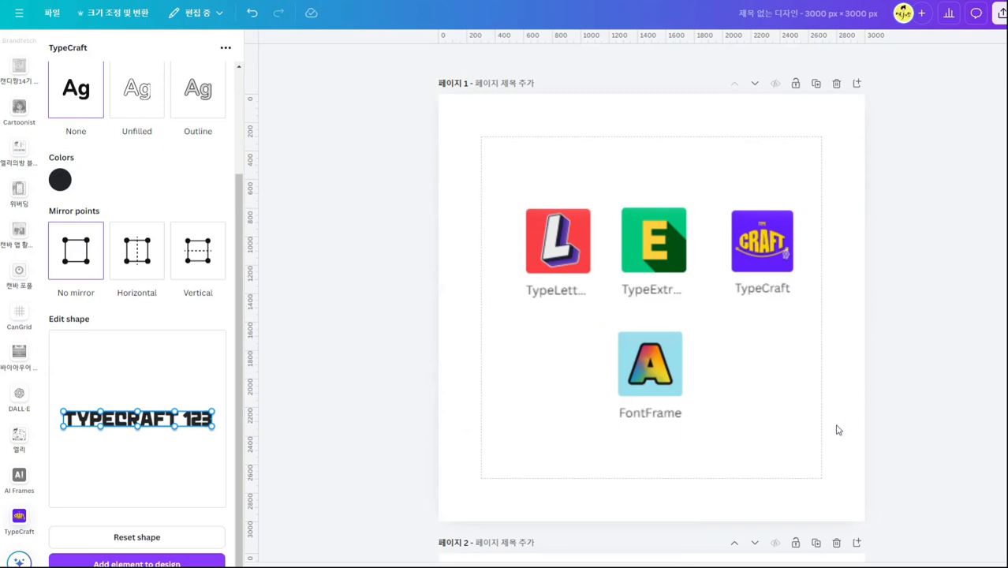
pyautogui.scroll(-15, 839, 430)
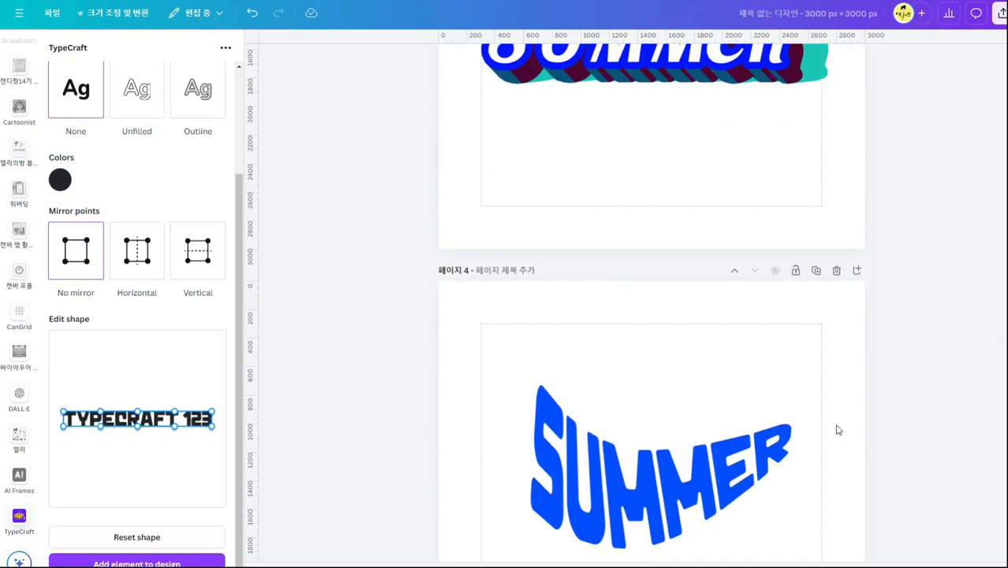
pyautogui.click(856, 84)
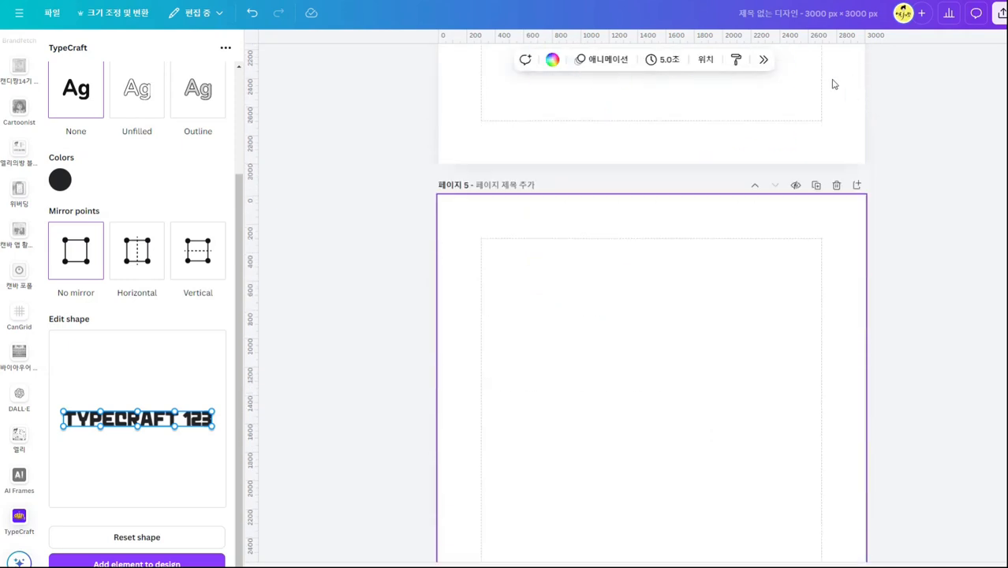
# Search the apps for FontFrame and open it.
pyautogui.scroll(10, 19, 262)
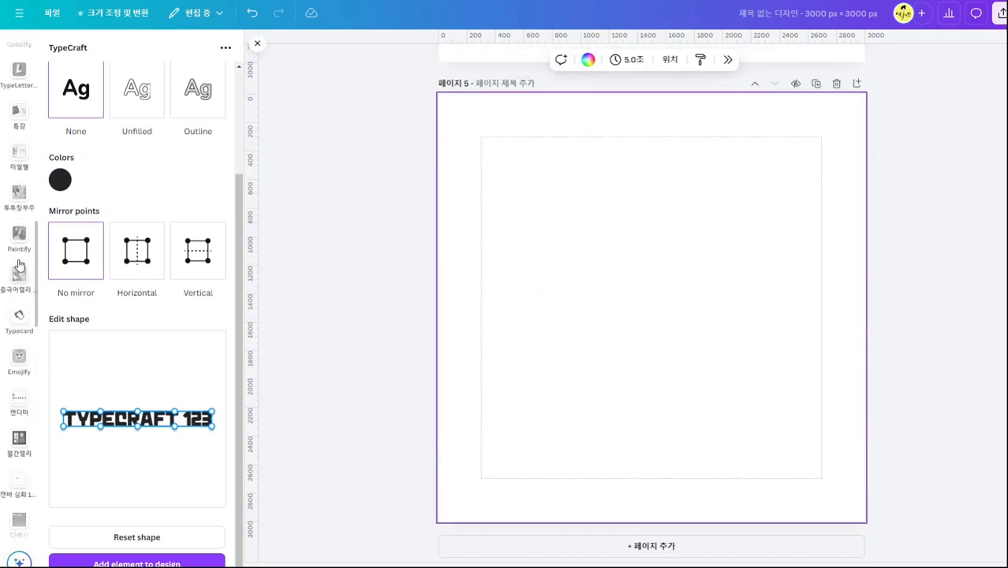
pyautogui.scroll(2, 20, 265)
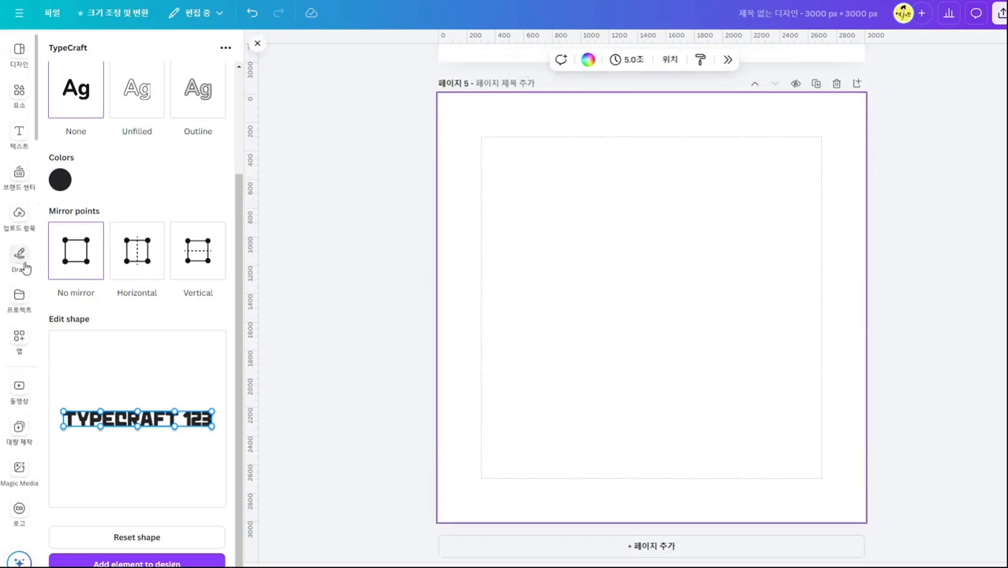
pyautogui.click(20, 341)
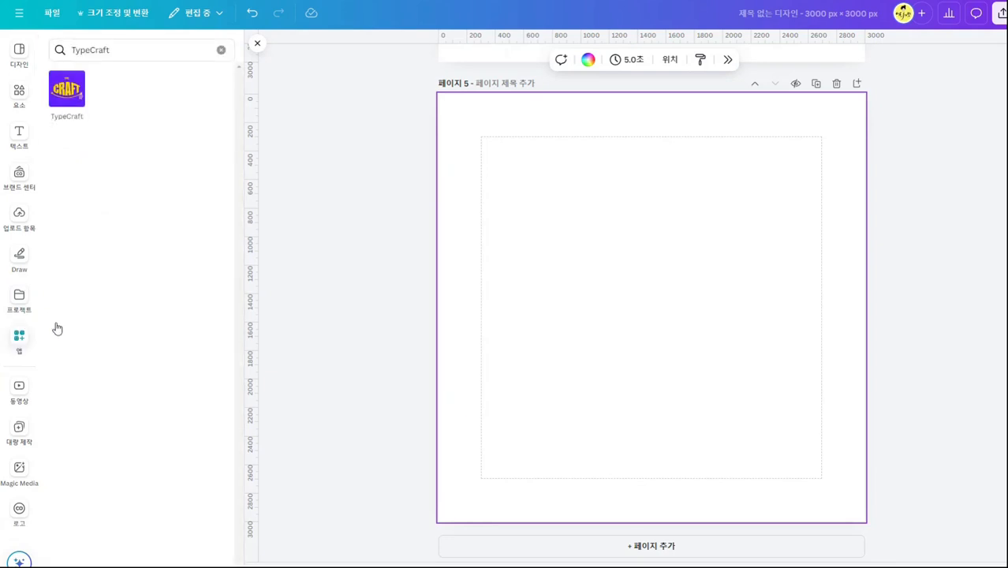
pyautogui.click(162, 51)
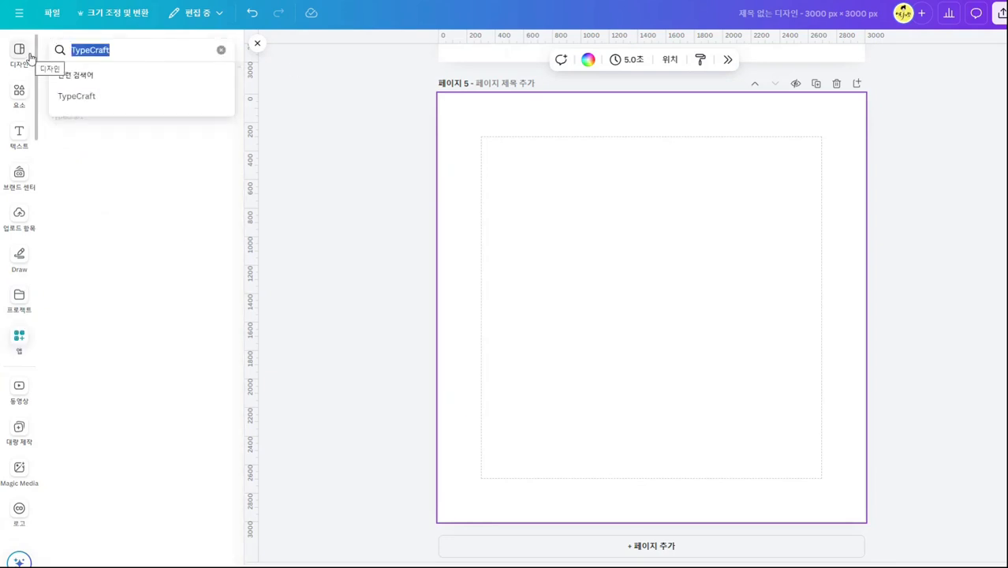
pyautogui.press('capslock')
pyautogui.write('font')
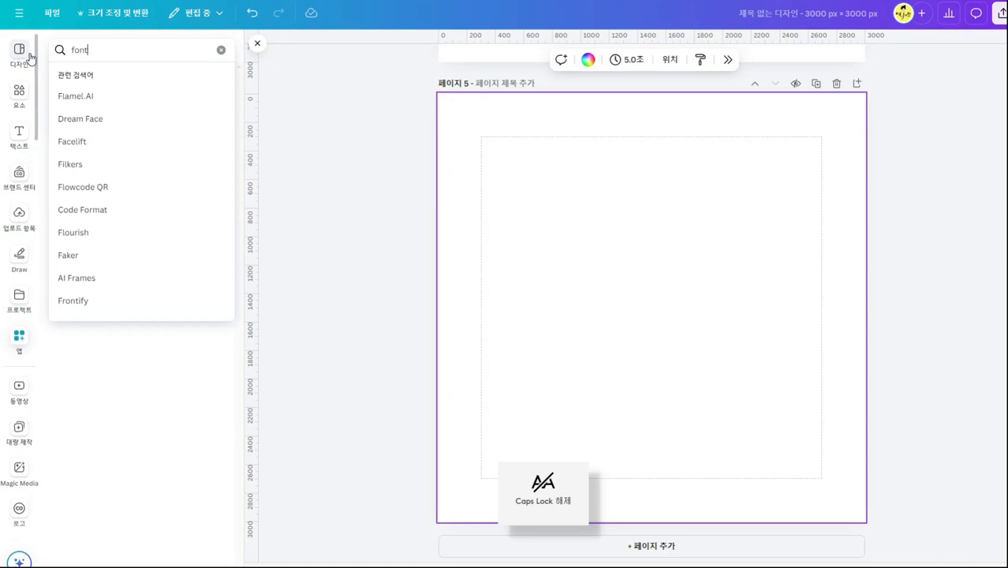
pyautogui.write('f')
pyautogui.click(111, 104)
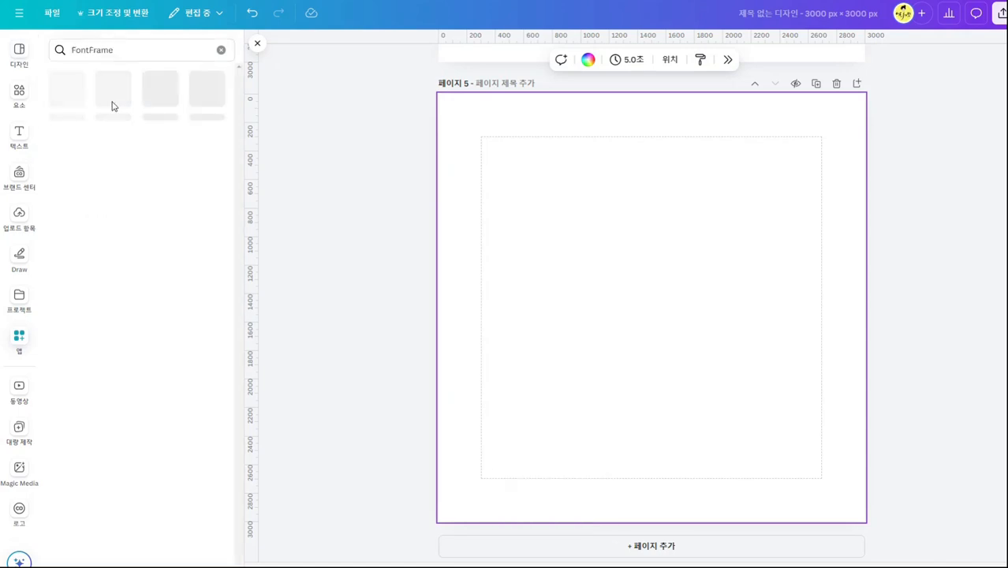
pyautogui.click(69, 96)
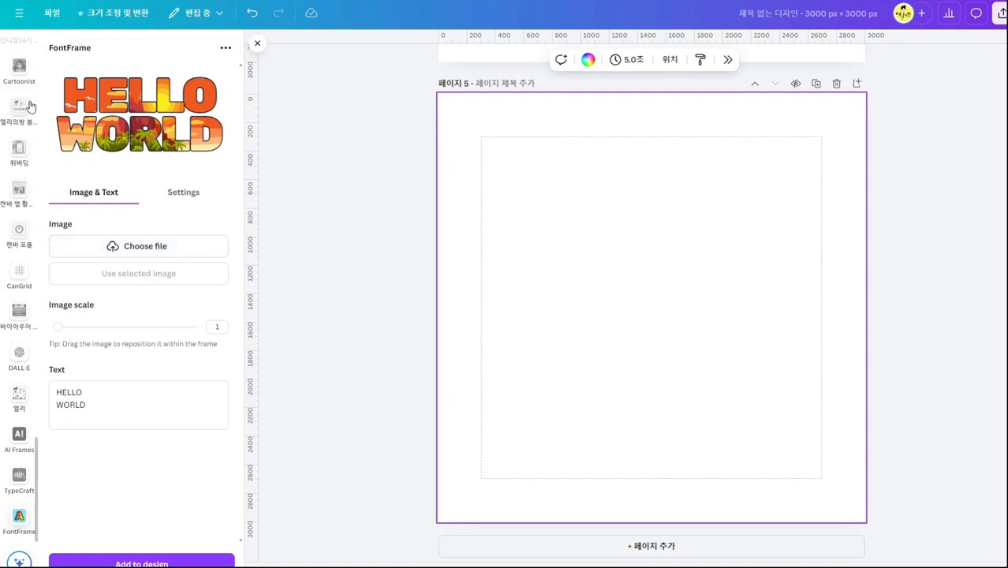
# Search the design elements for "여름".
pyautogui.scroll(-10, 15, 155)
pyautogui.scroll(10, 16, 156)
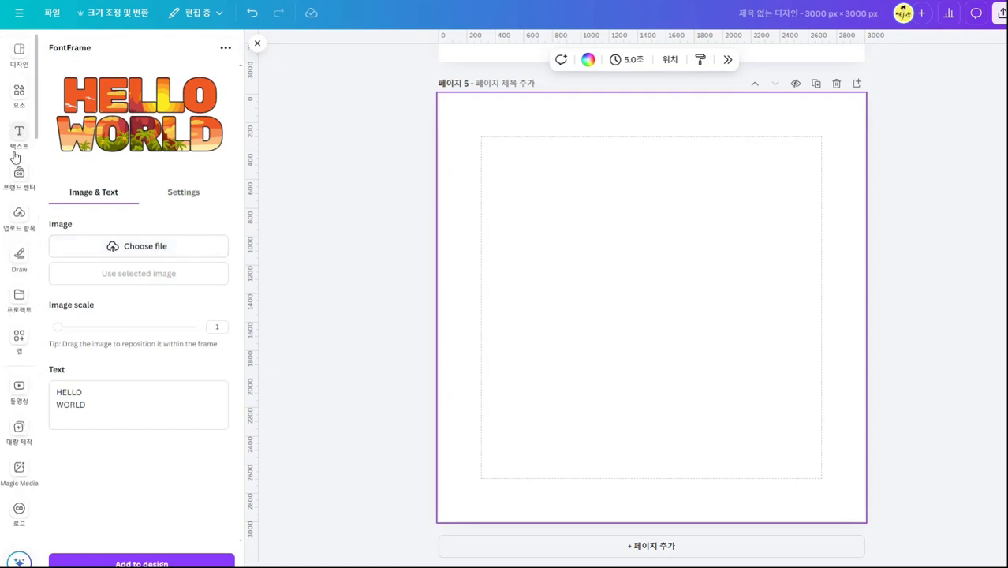
pyautogui.click(19, 97)
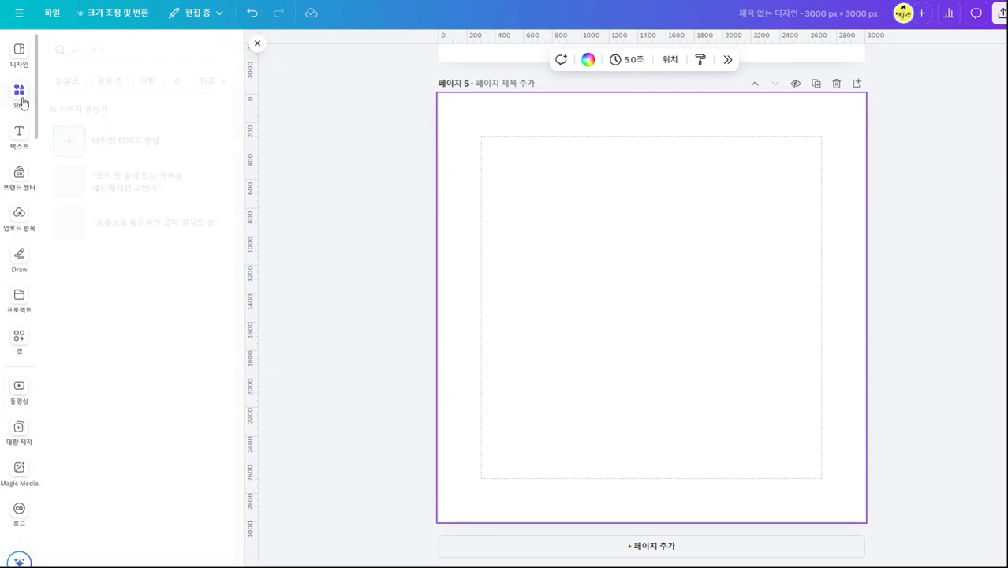
pyautogui.click(158, 49)
pyautogui.write('duf')
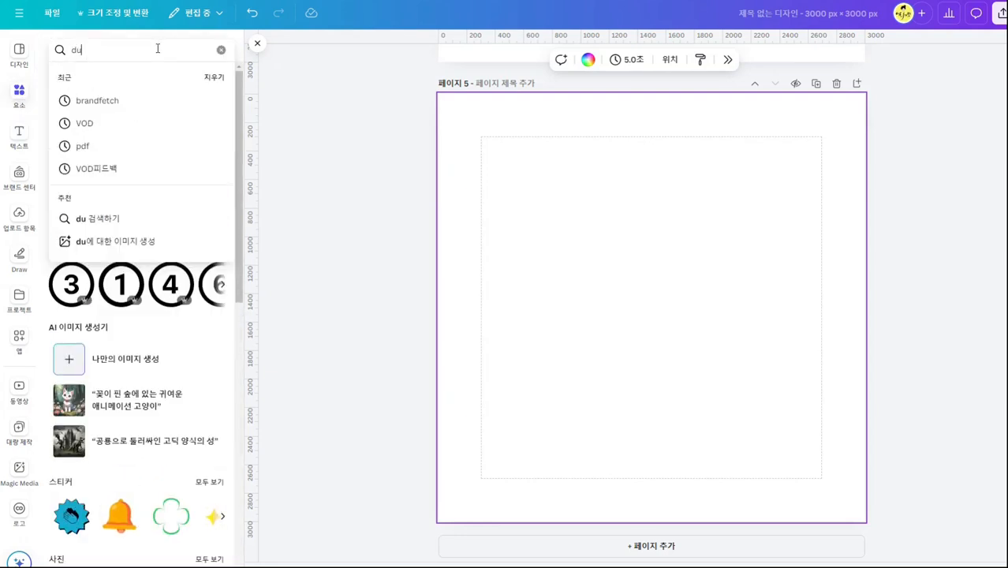
pyautogui.press('BackSpace')
pyautogui.press('BackSpace')
pyautogui.press('BackSpace')
pyautogui.write('여름')
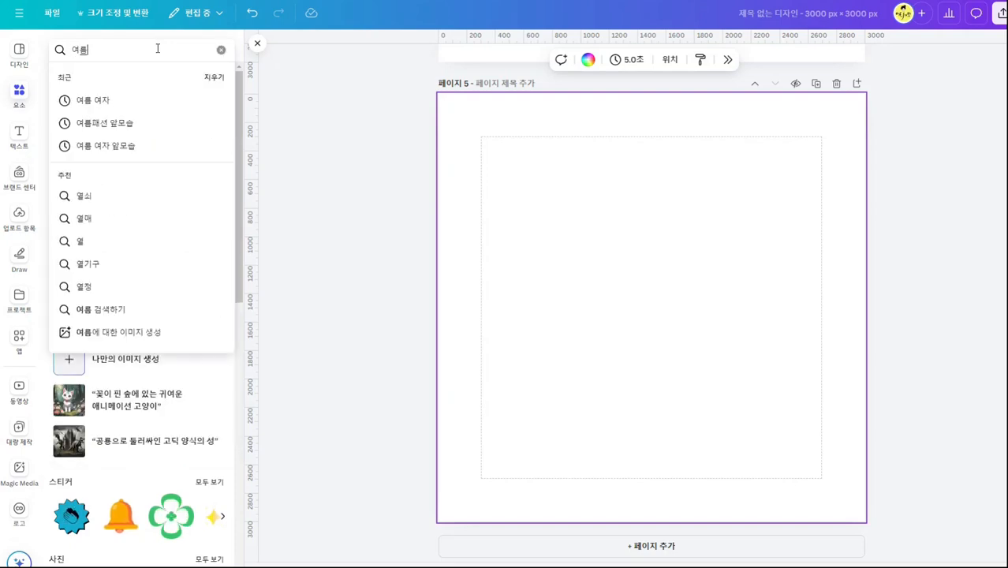
pyautogui.press('Return')
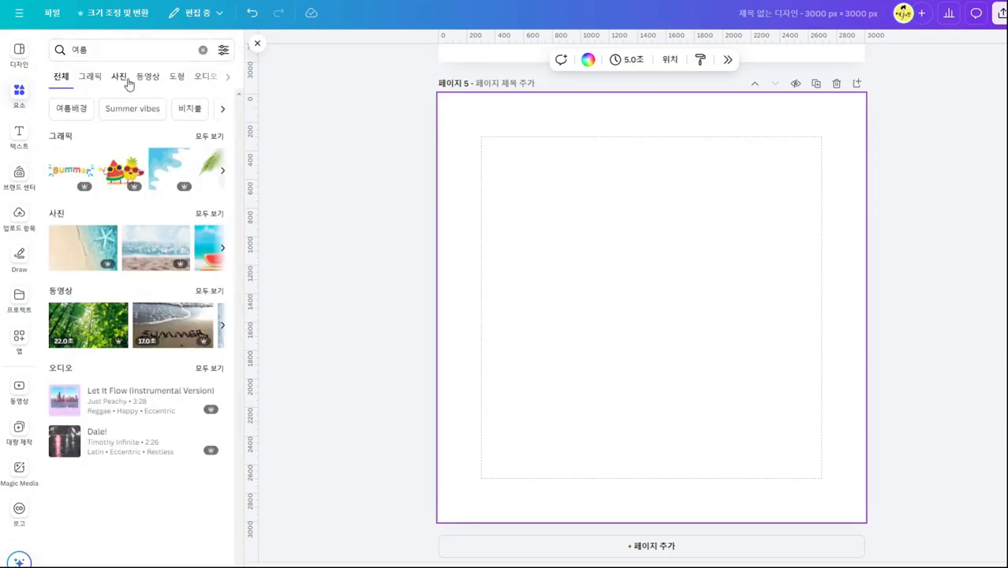
# Limit the results to photos and insert the tropical water photo framed by palm leaves on page 5.
pyautogui.click(124, 76)
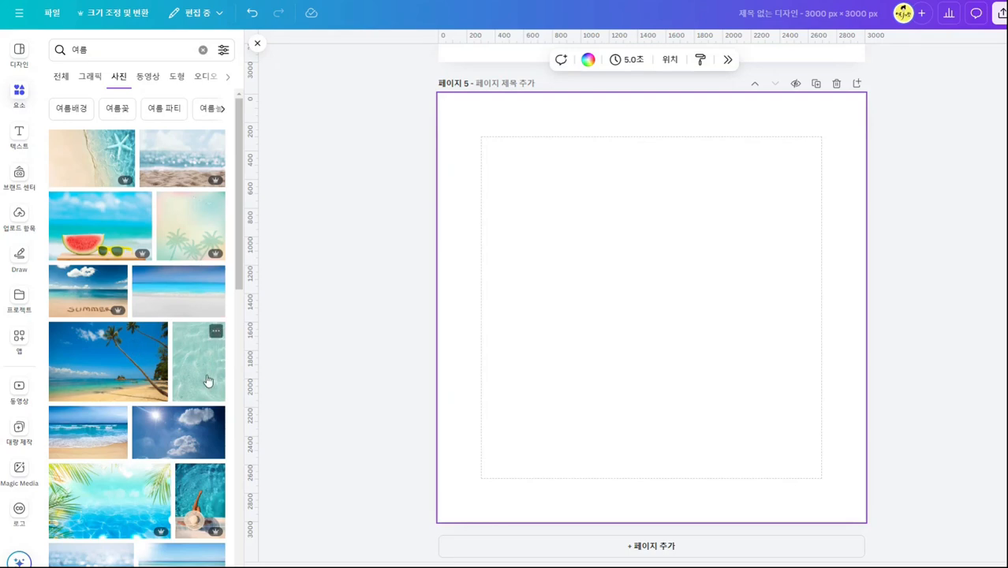
pyautogui.scroll(-3, 213, 378)
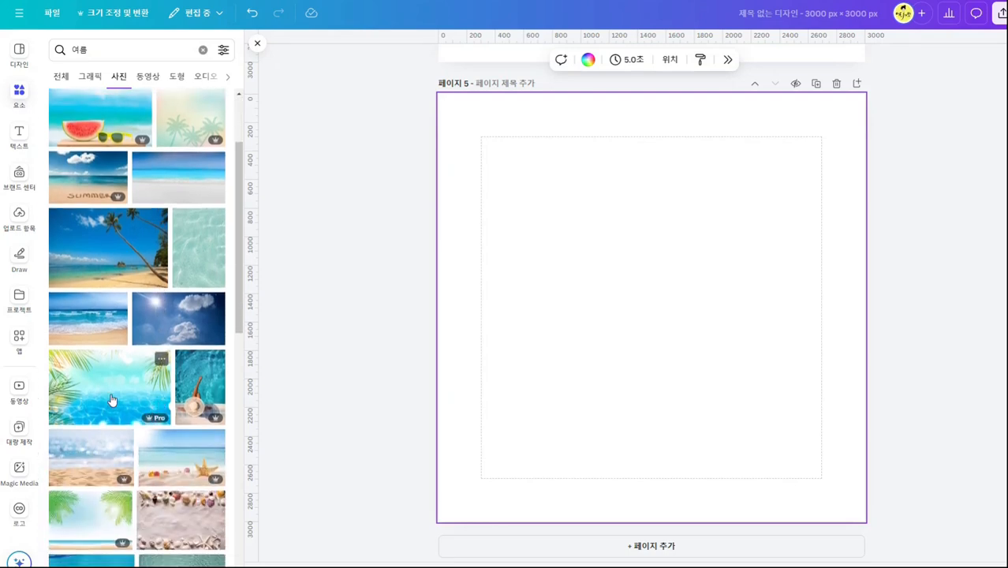
pyautogui.click(111, 400)
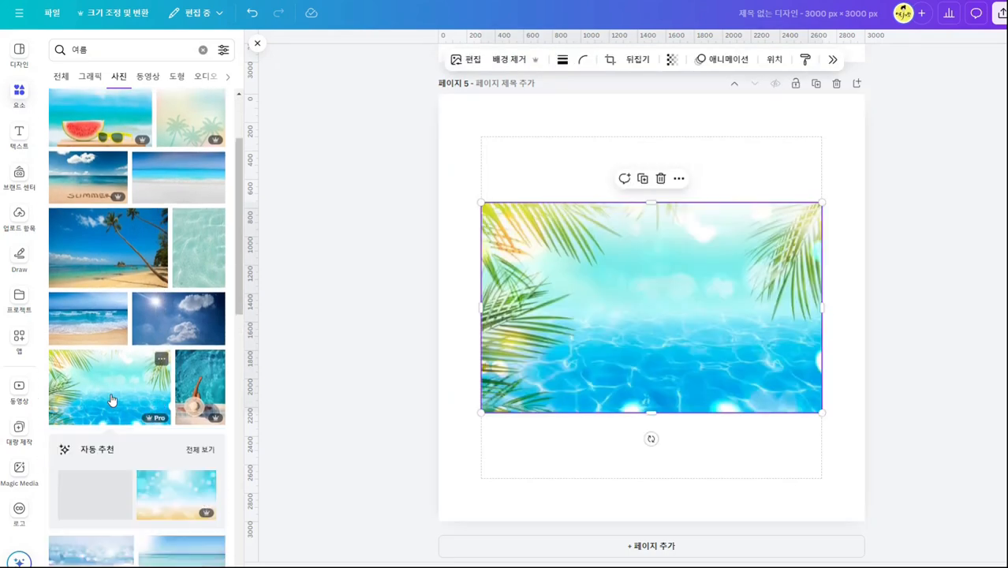
# Reopen FontFrame and replace WORLD in the second text line with SUMMER, keeping HELLO above it.
pyautogui.click(21, 341)
pyautogui.click(64, 95)
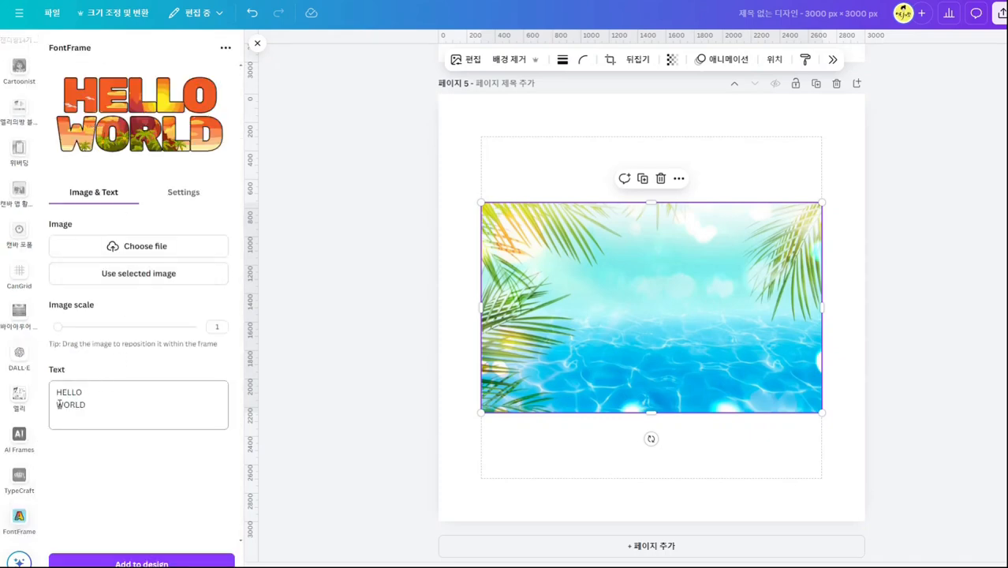
pyautogui.moveTo(58, 404); pyautogui.dragTo(114, 407)
pyautogui.press('capslock')
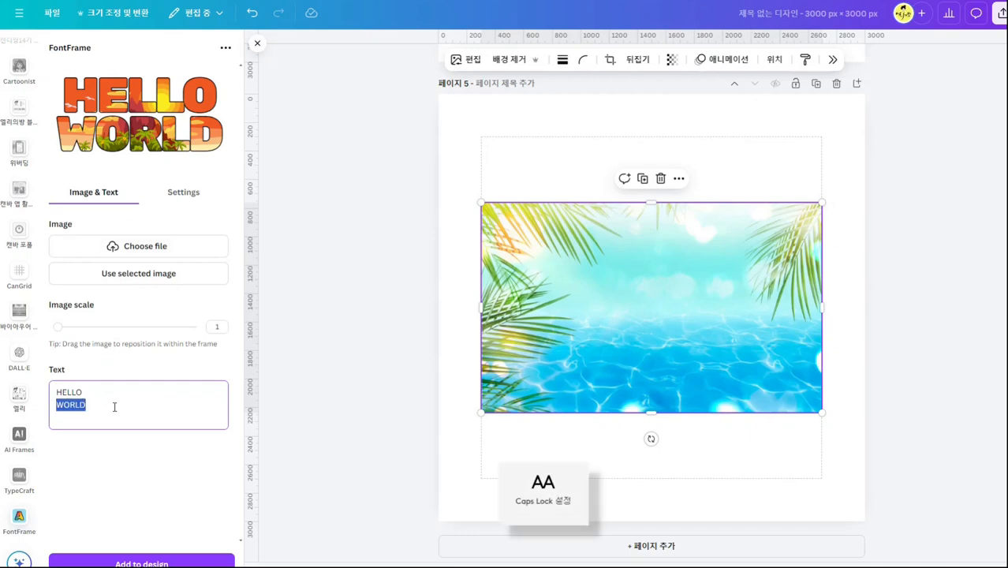
pyautogui.write('녀ㅡㅡ')
pyautogui.press('BackSpace')
pyautogui.press('BackSpace')
pyautogui.press('BackSpace')
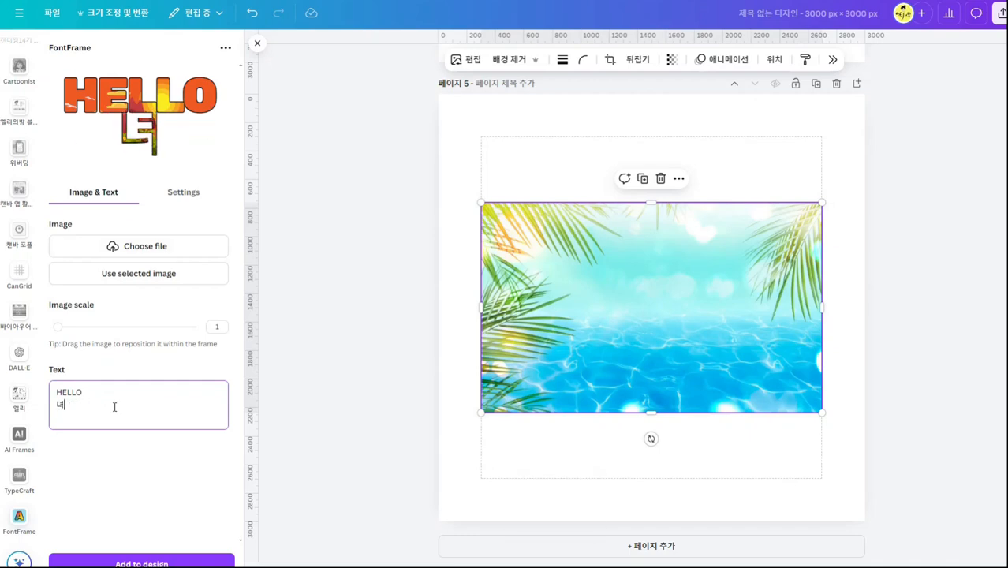
pyautogui.write('SUMMER')
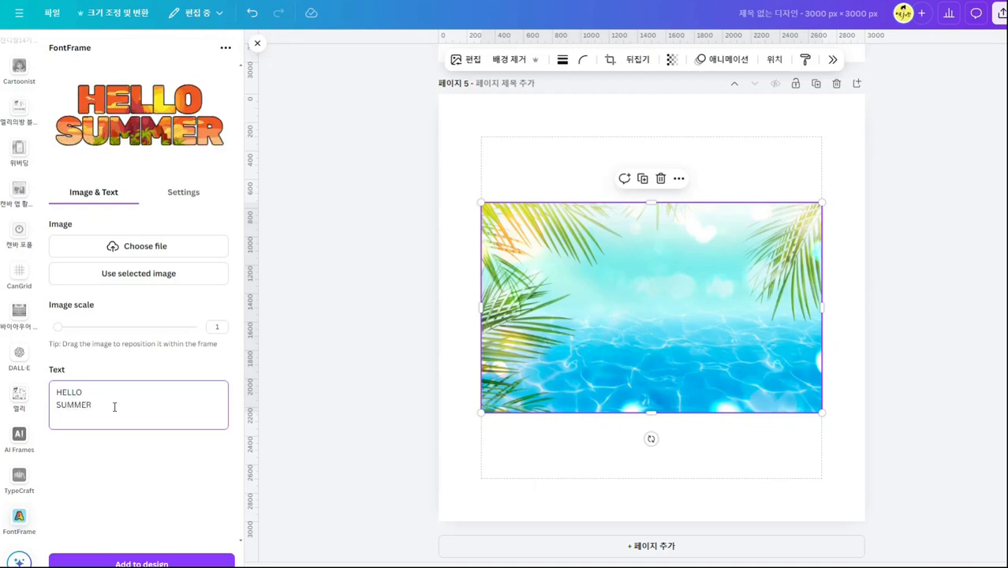
pyautogui.press('capslock')
pyautogui.moveTo(57, 327)
pyautogui.mouseDown()
pyautogui.moveTo(186, 327)
pyautogui.moveTo(48, 330)
pyautogui.mouseUp()
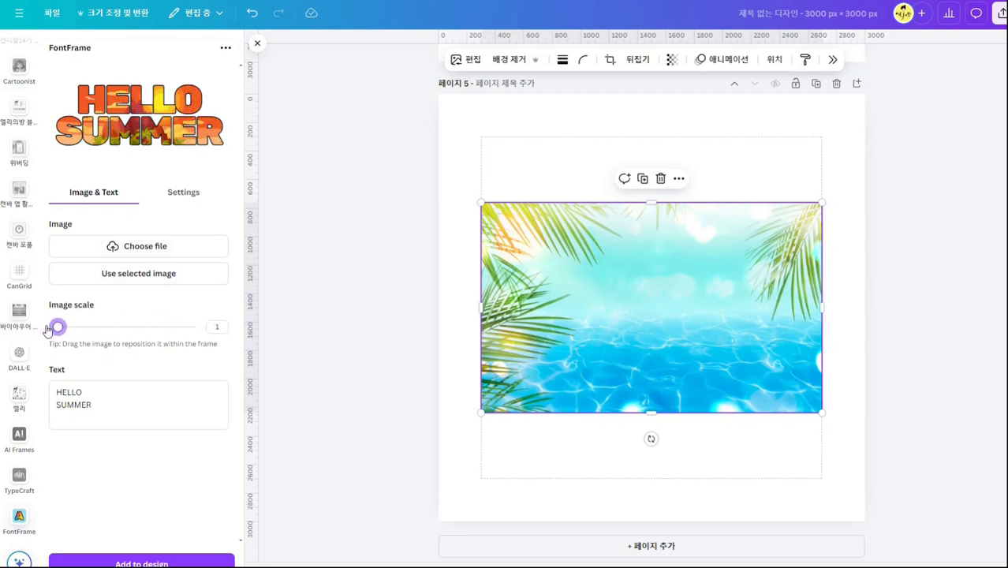
pyautogui.click(602, 164)
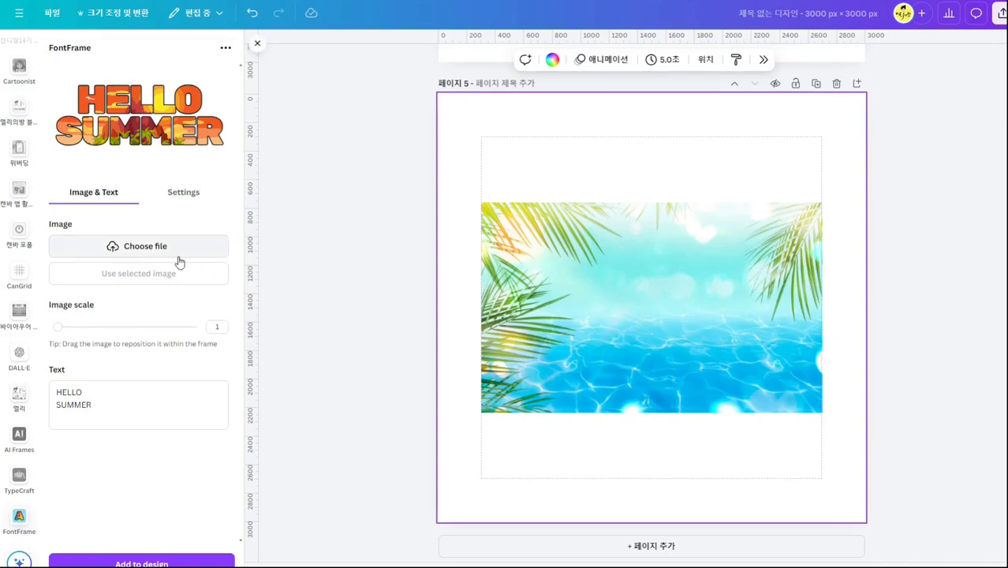
pyautogui.click(657, 284)
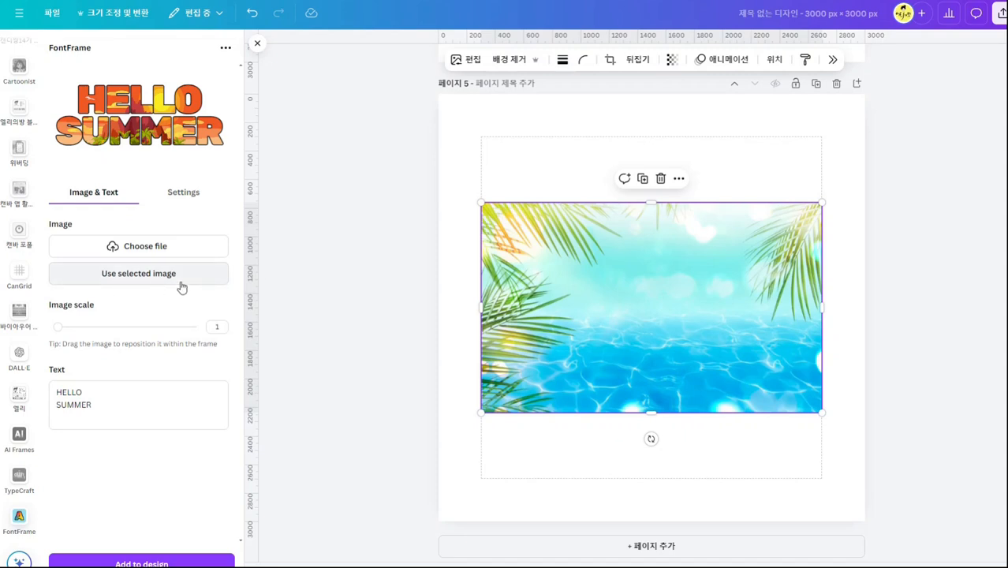
# Set the HELLO SUMMER lettering's outline thickness to 33 and its letter spacing to 10.
pyautogui.click(200, 194)
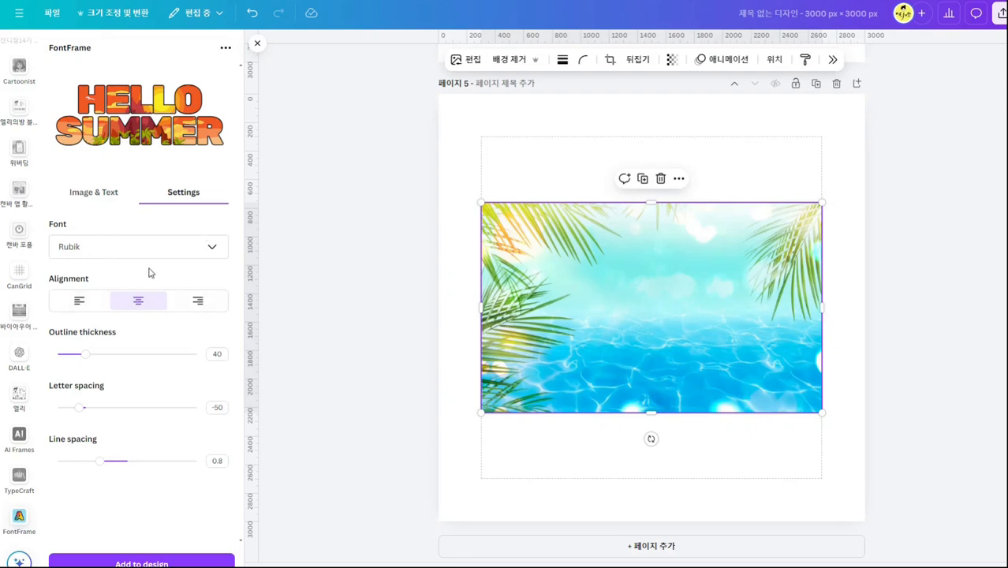
pyautogui.moveTo(79, 407); pyautogui.dragTo(142, 419)
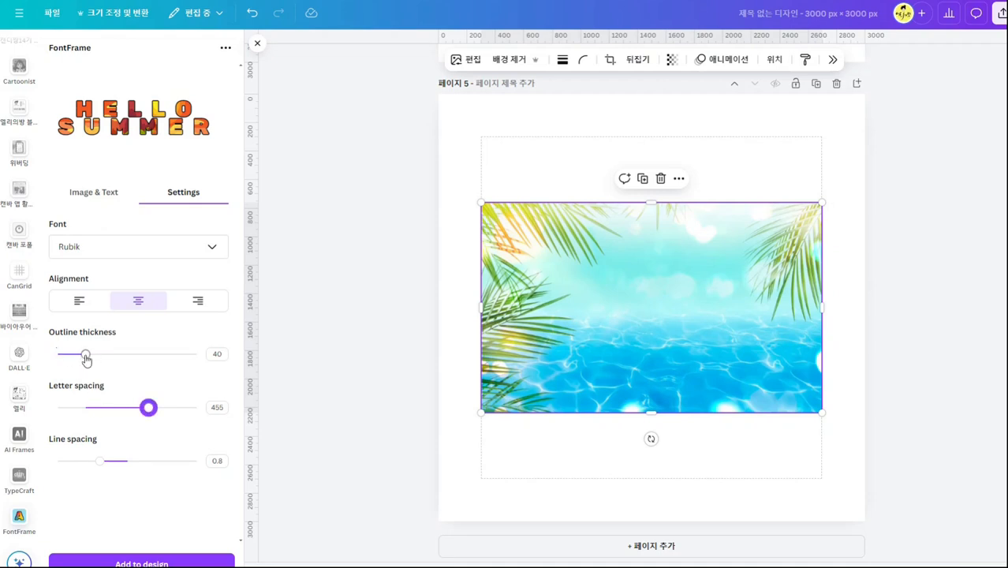
pyautogui.moveTo(85, 356)
pyautogui.mouseDown()
pyautogui.moveTo(162, 359)
pyautogui.moveTo(81, 355)
pyautogui.mouseUp()
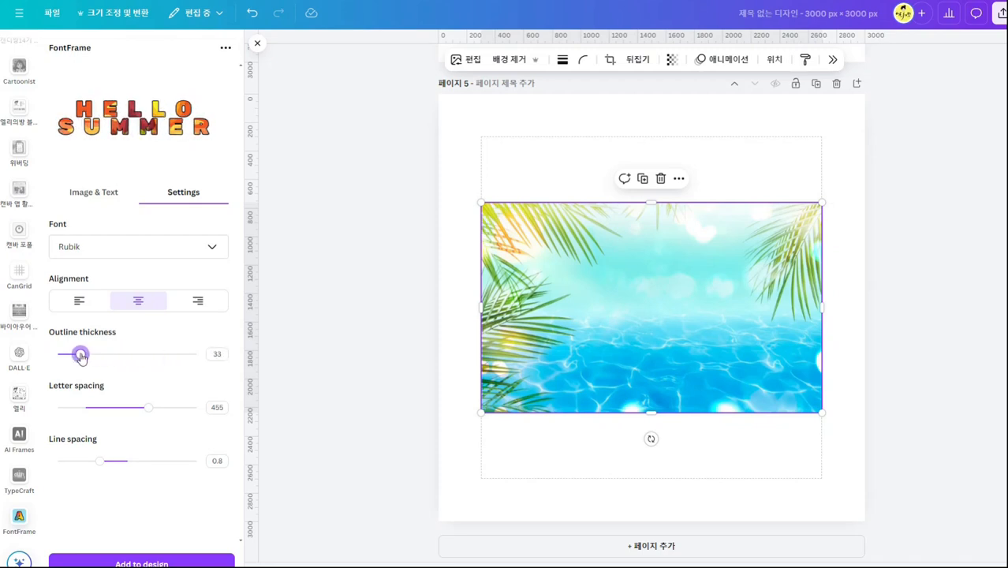
pyautogui.moveTo(145, 410); pyautogui.dragTo(86, 407)
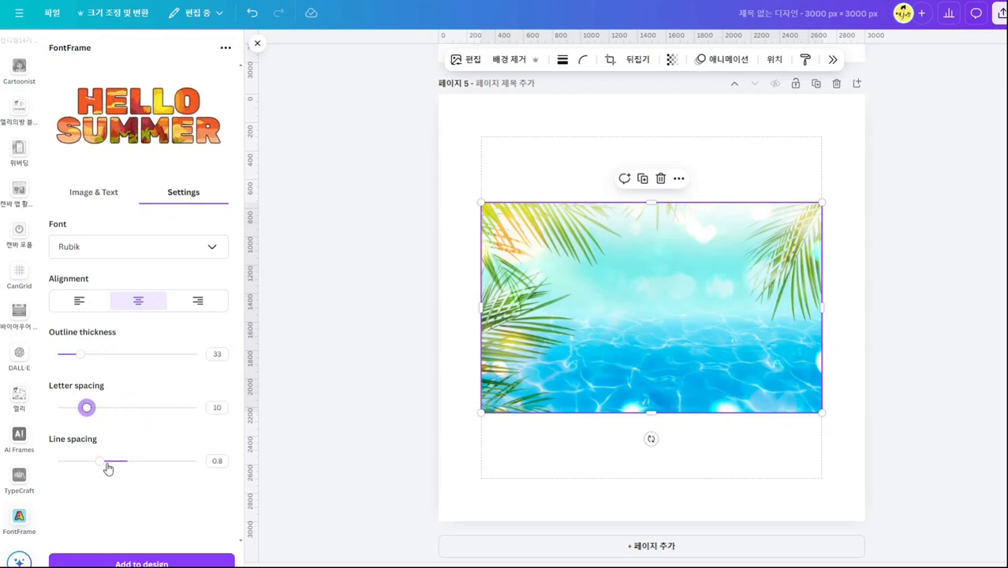
# Fill the HELLO SUMMER lettering with the selected palm and water photo from page 5.
pyautogui.click(114, 202)
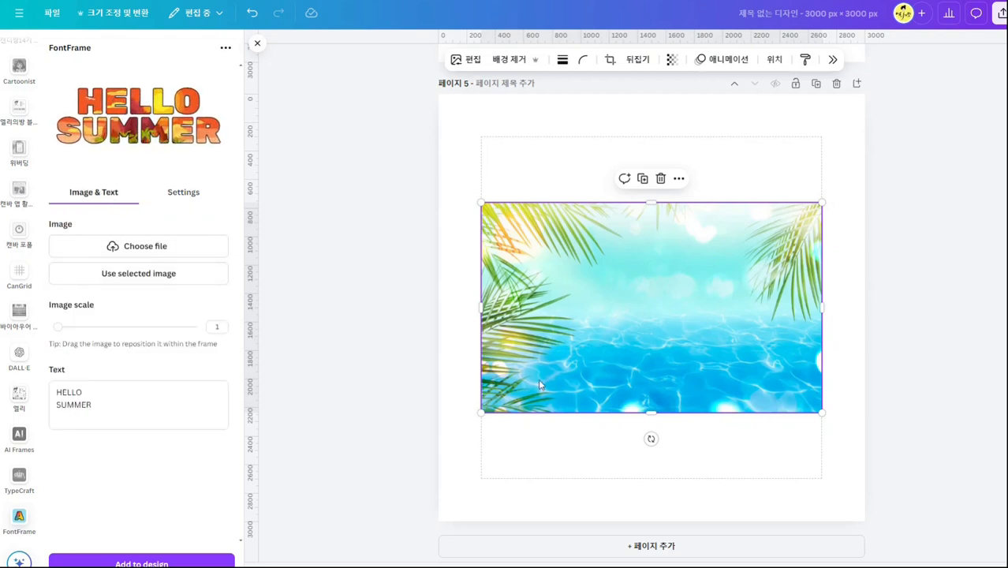
pyautogui.click(140, 277)
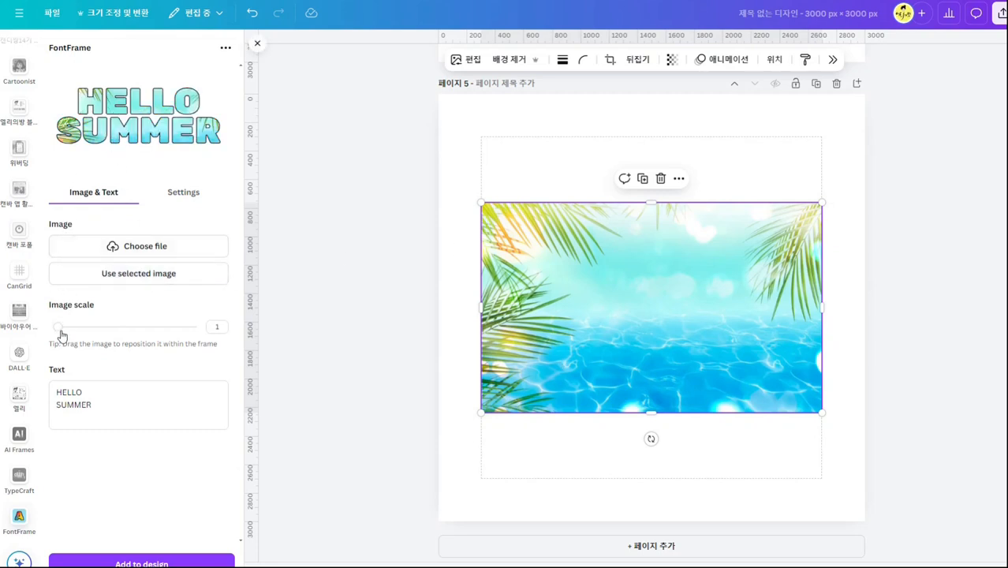
# Add the HELLO SUMMER lettering to page 5 with an image scale of 2.6 and enlarge it to about the photo's width.
pyautogui.moveTo(61, 328); pyautogui.dragTo(116, 332)
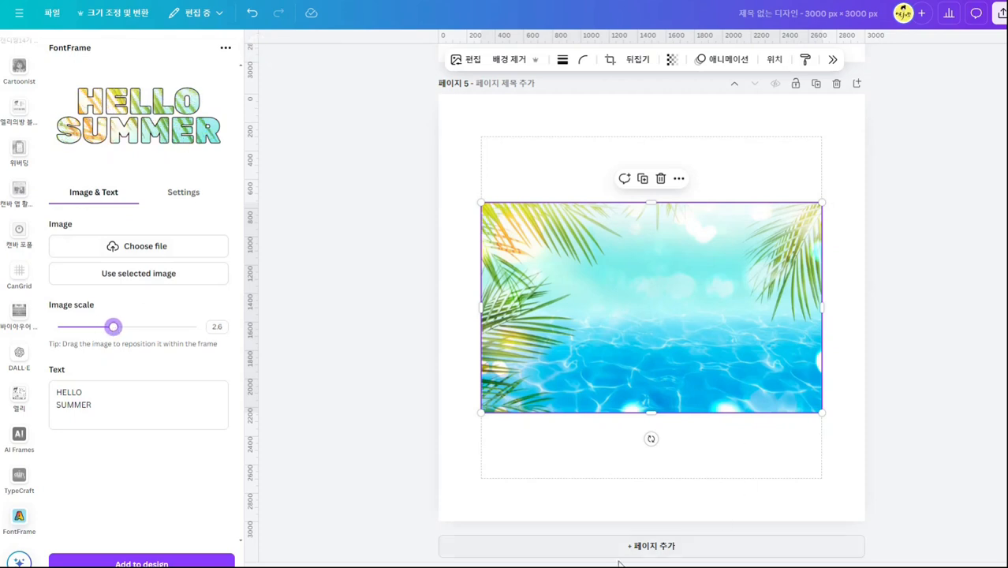
pyautogui.click(649, 496)
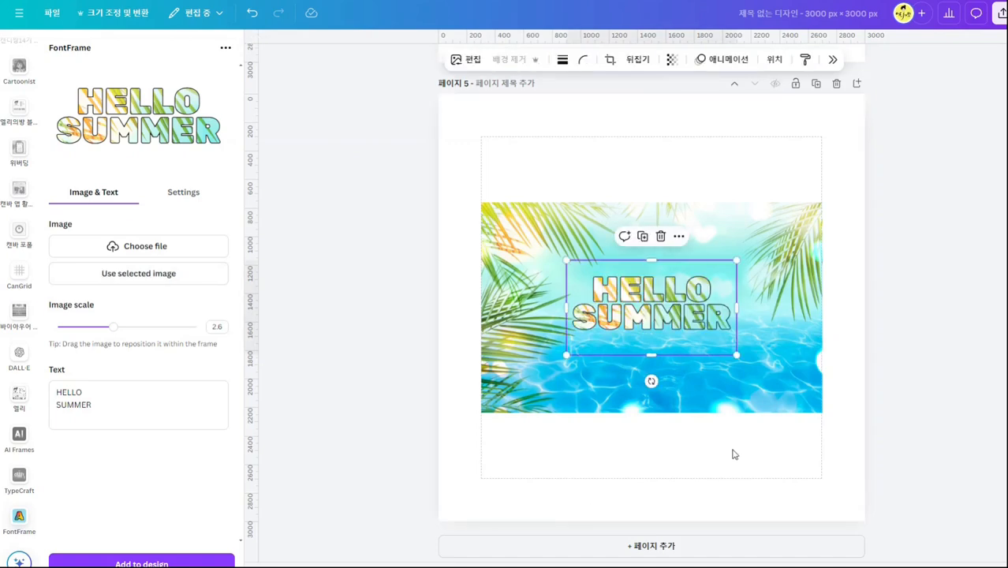
pyautogui.moveTo(736, 261); pyautogui.dragTo(903, 166)
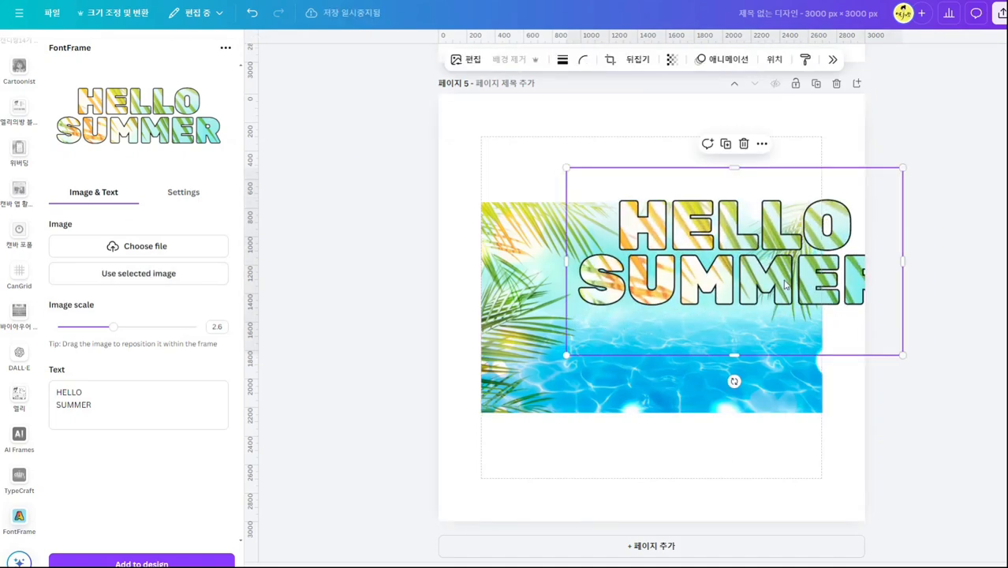
pyautogui.moveTo(798, 285); pyautogui.dragTo(708, 386)
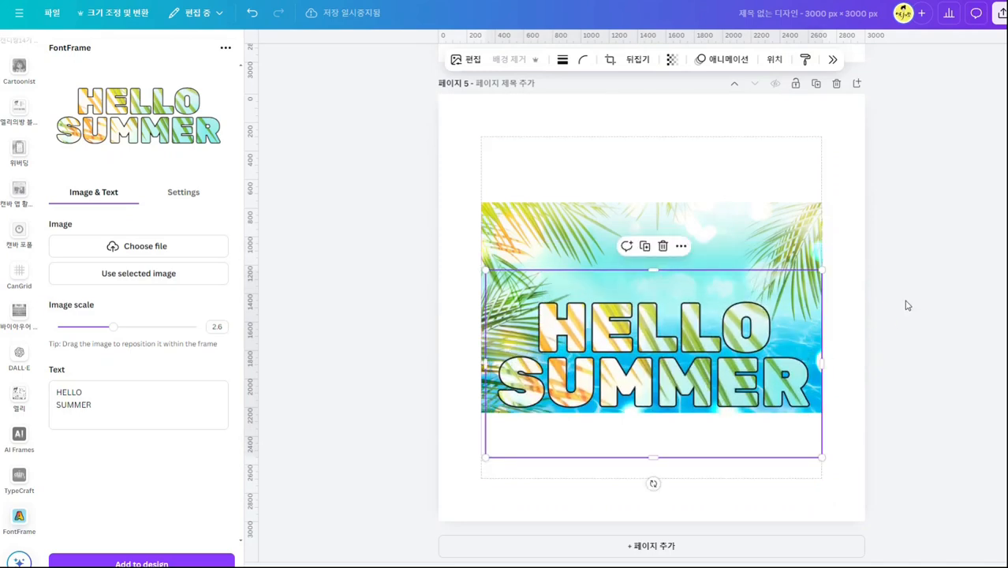
# Add a blank page 6 and move the HELLO SUMMER lettering onto it, positioned near the page's center.
pyautogui.click(856, 83)
pyautogui.scroll(3, 835, 259)
pyautogui.moveTo(769, 144); pyautogui.dragTo(769, 494)
pyautogui.scroll(-3, 725, 442)
pyautogui.moveTo(695, 370); pyautogui.dragTo(695, 419)
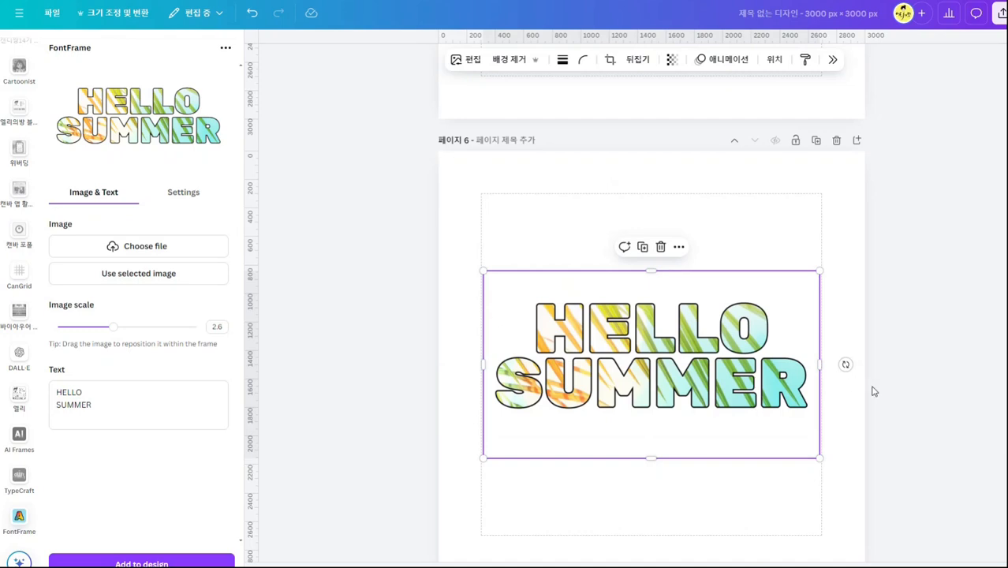
pyautogui.click(929, 383)
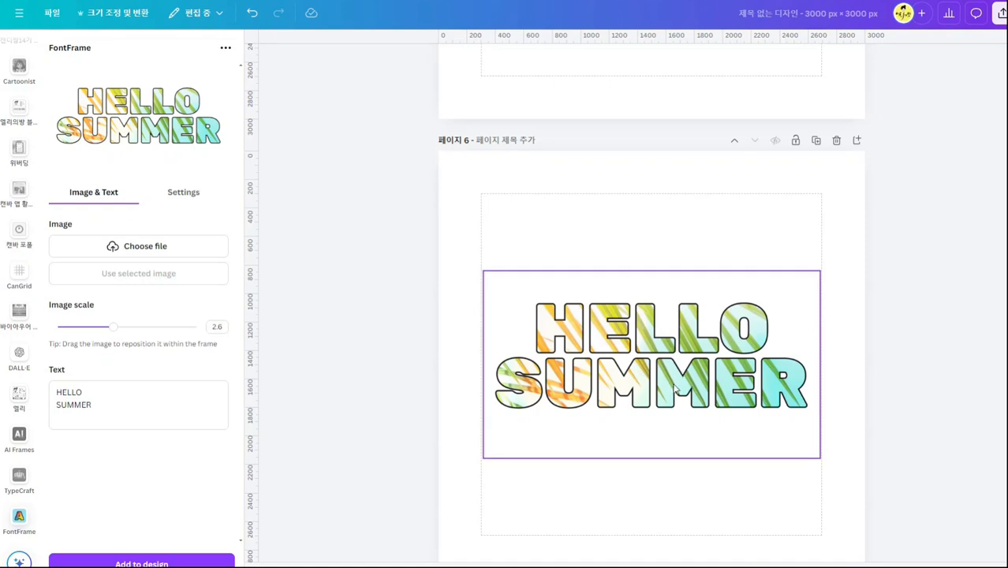
pyautogui.moveTo(673, 384)
pyautogui.mouseDown()
pyautogui.moveTo(712, 392)
pyautogui.moveTo(679, 388)
pyautogui.moveTo(675, 396)
pyautogui.mouseUp()
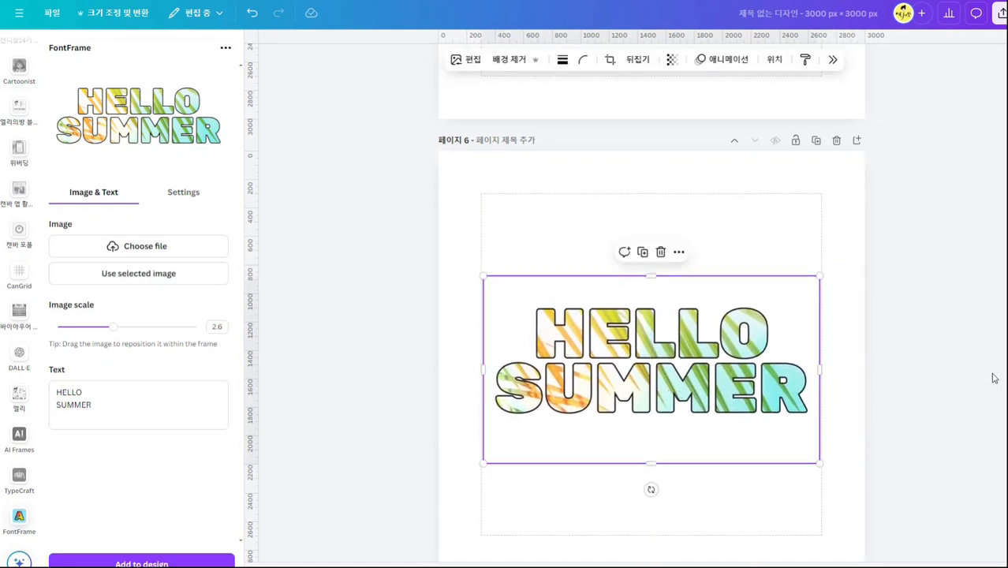
pyautogui.click(945, 472)
# Review the finished text effects across the pages, from page 6 back to the app icons on page 1.
pyautogui.scroll(-1, 945, 473)
pyautogui.scroll(8, 947, 474)
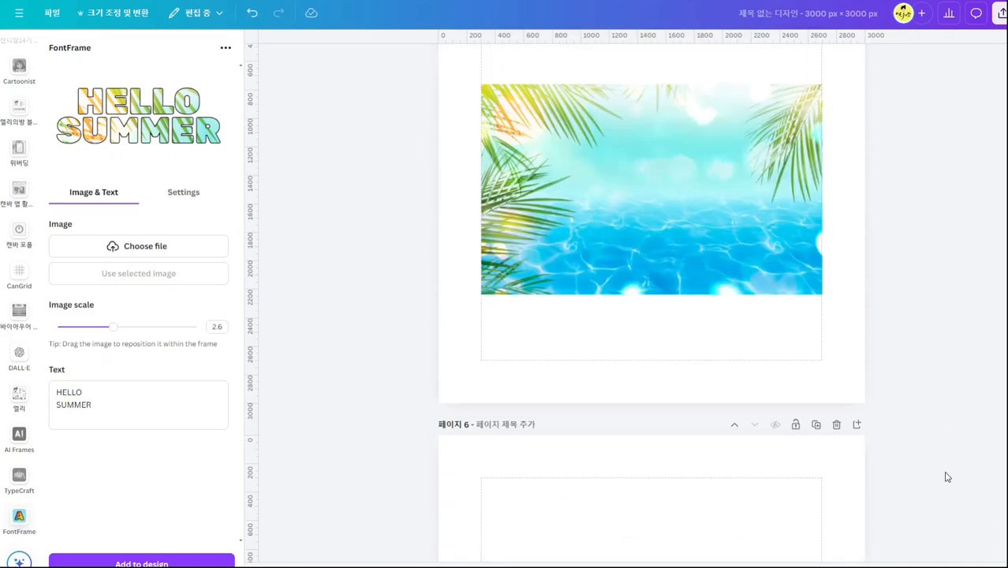
pyautogui.scroll(8, 948, 476)
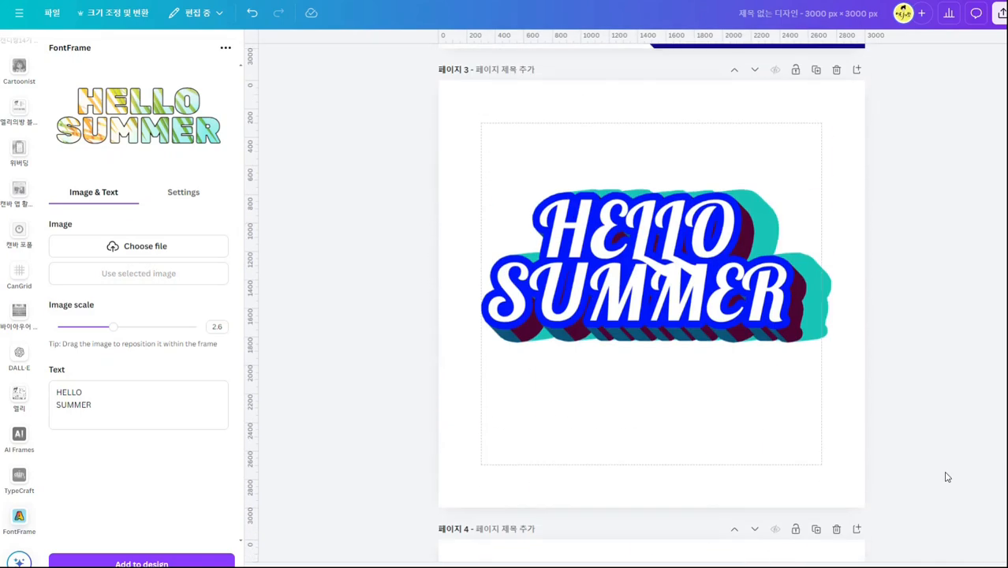
pyautogui.scroll(5, 947, 476)
pyautogui.scroll(4, 947, 477)
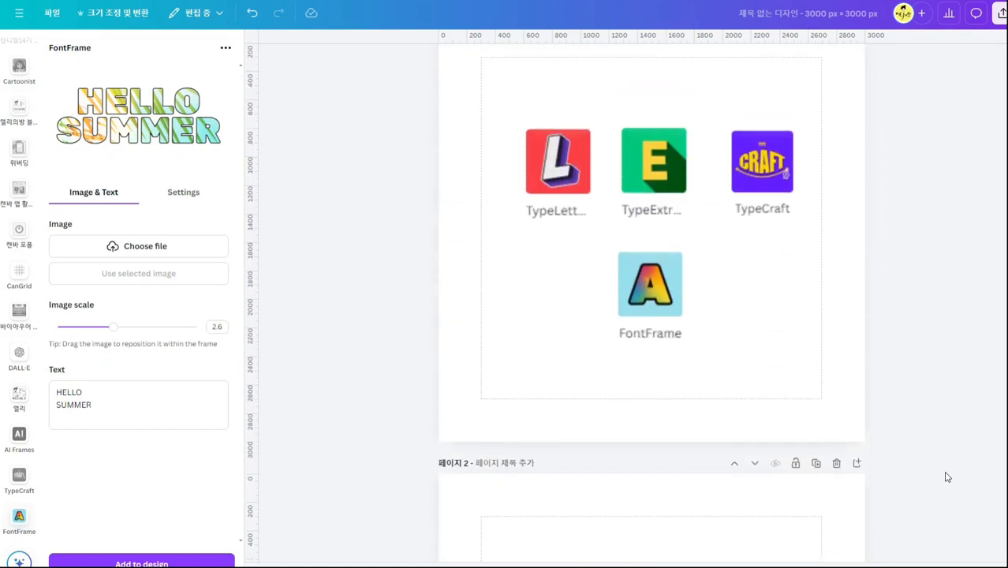
pyautogui.scroll(1, 947, 477)
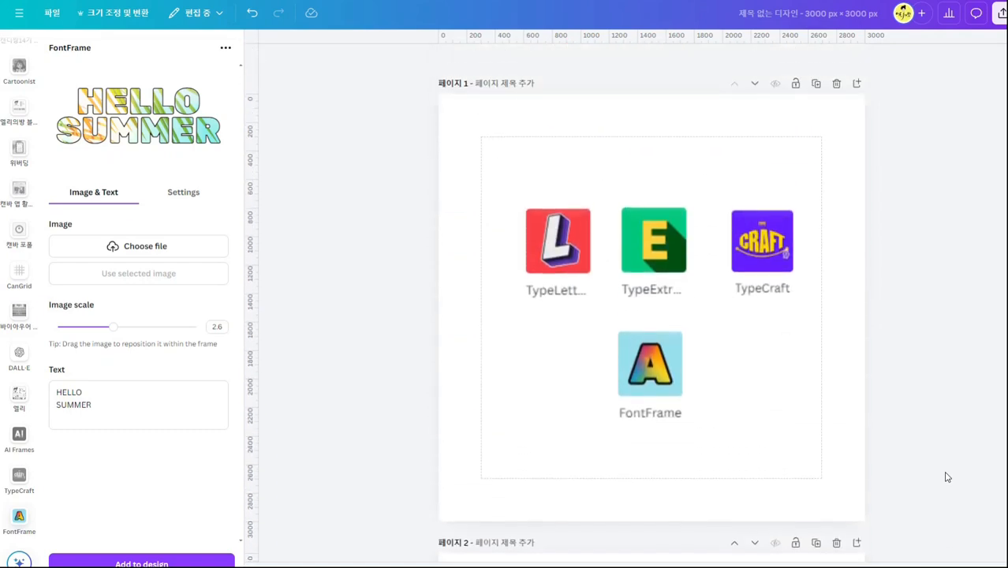